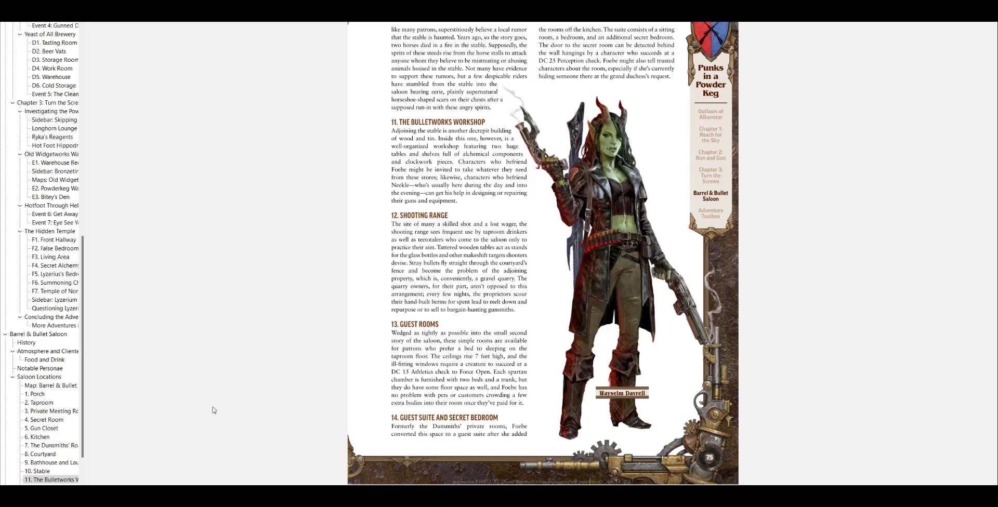
click(167, 480)
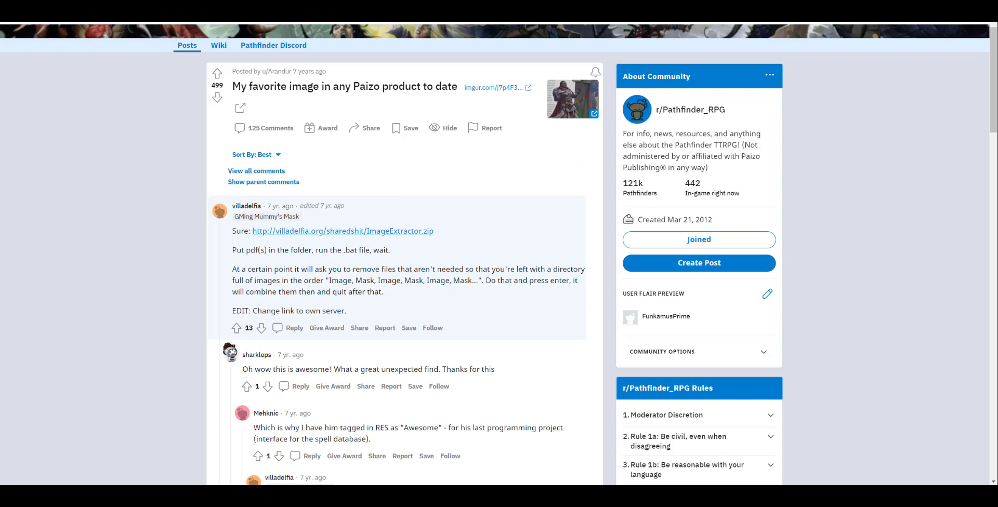
Step: Return to the Image Extractor folder window and select process.bat
key(alt+Tab)
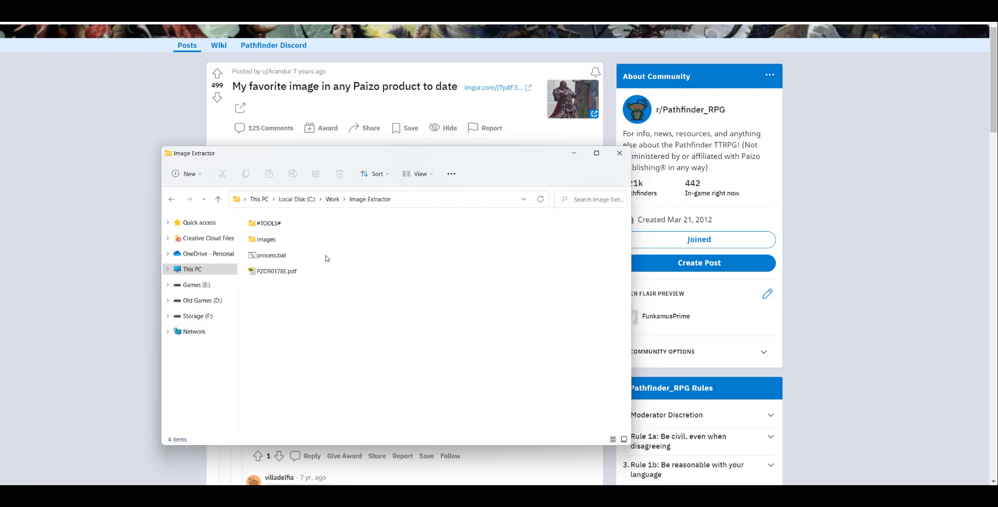
drag(328, 263, 265, 218)
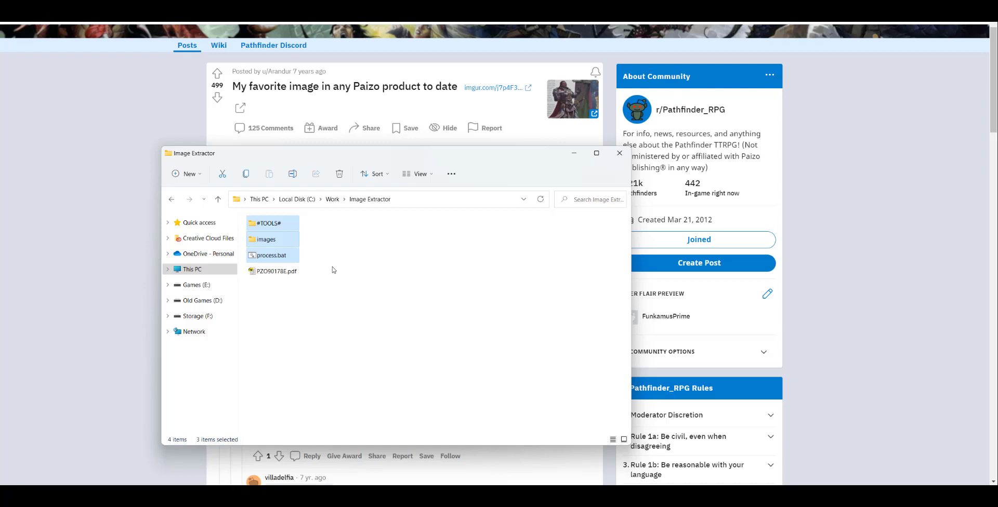
click(283, 293)
click(276, 273)
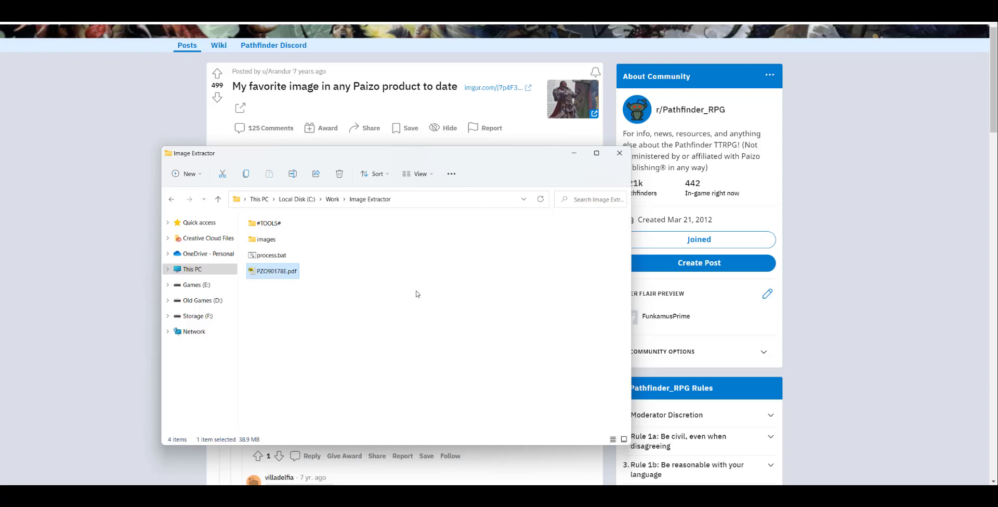
click(278, 318)
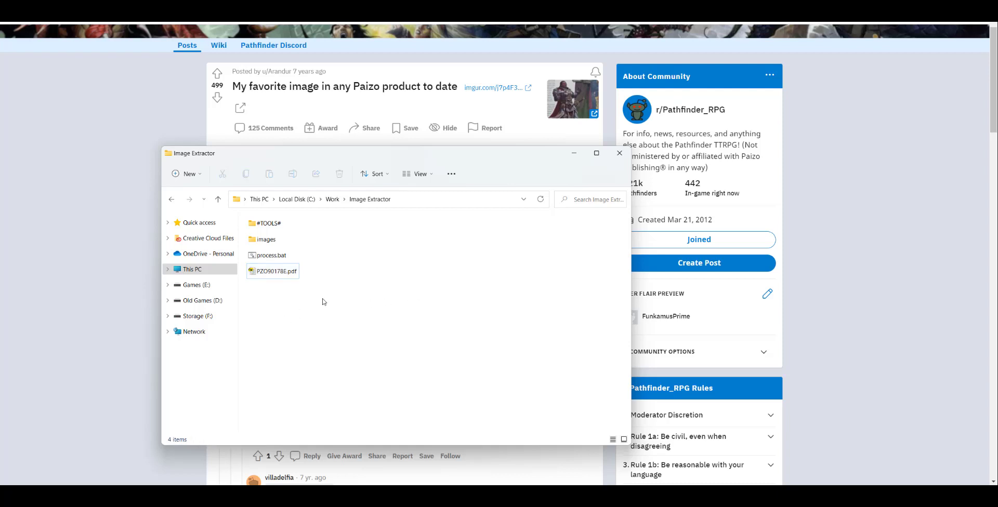
click(274, 258)
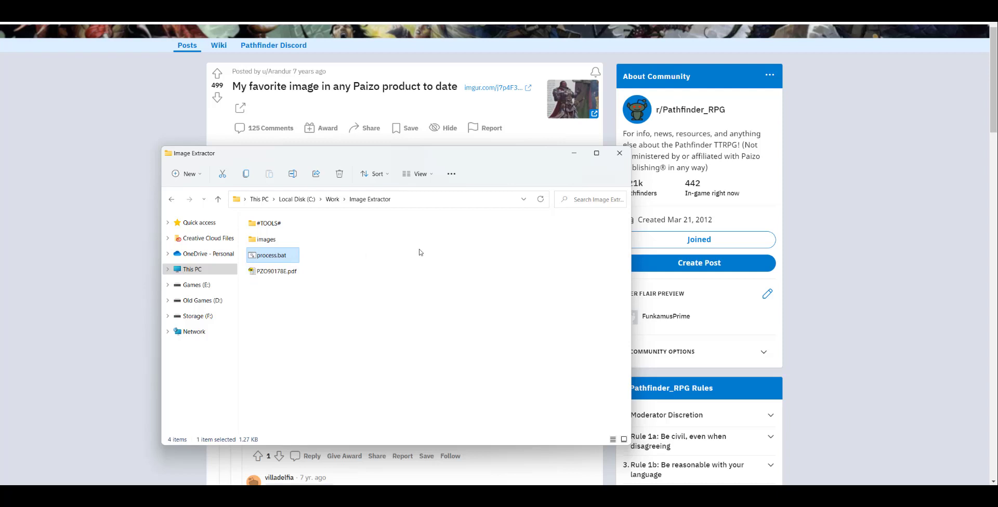
Step: Run process.bat and review the kept and removed PNGs in the console output
key(Return)
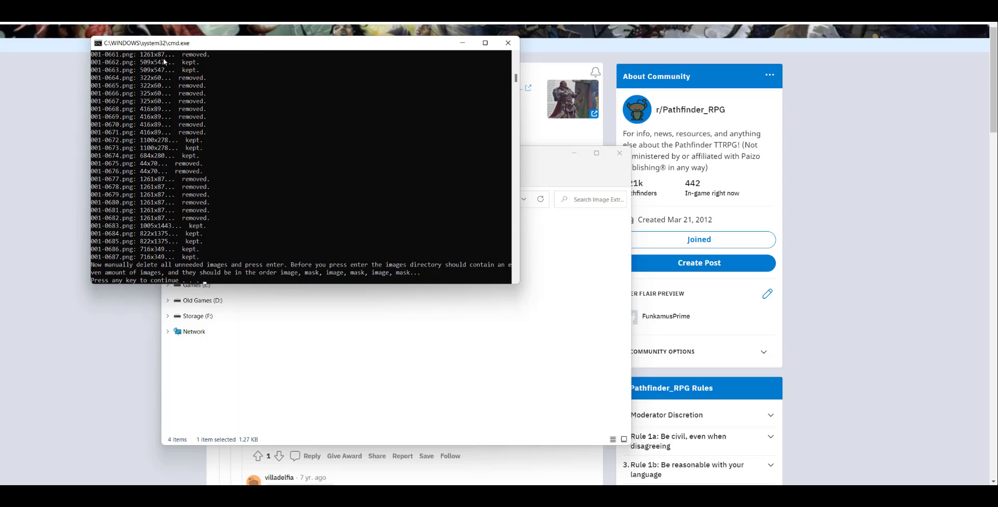
scroll(297, 151, up, 1)
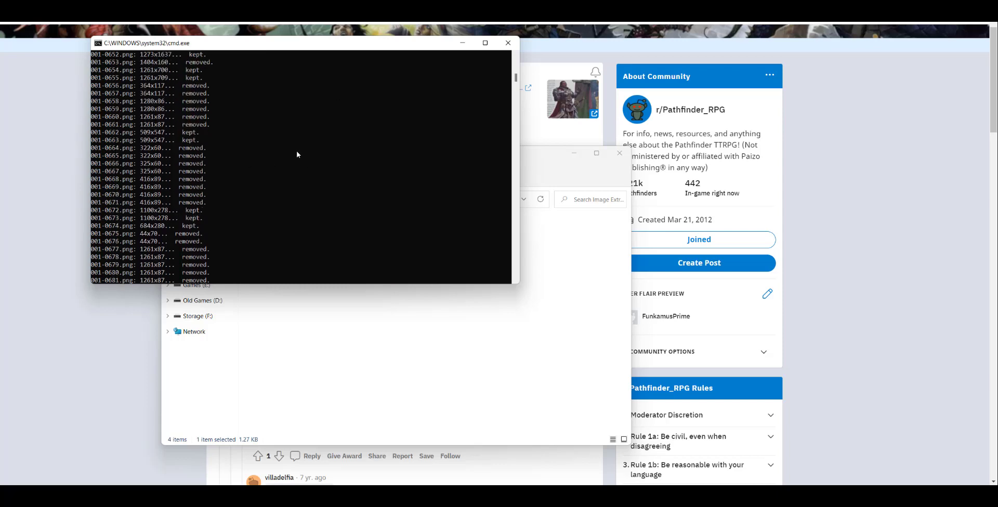
scroll(297, 153, up, 14)
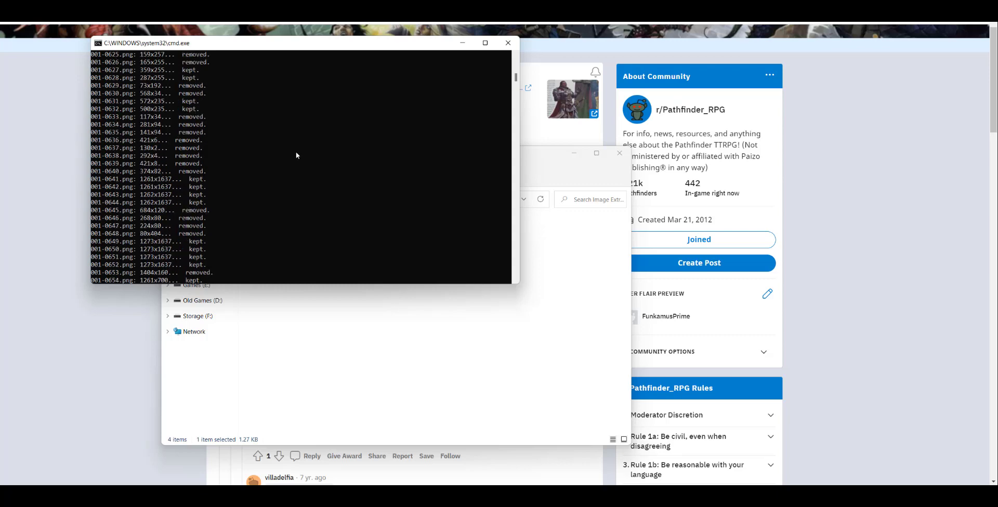
scroll(294, 155, down, 9)
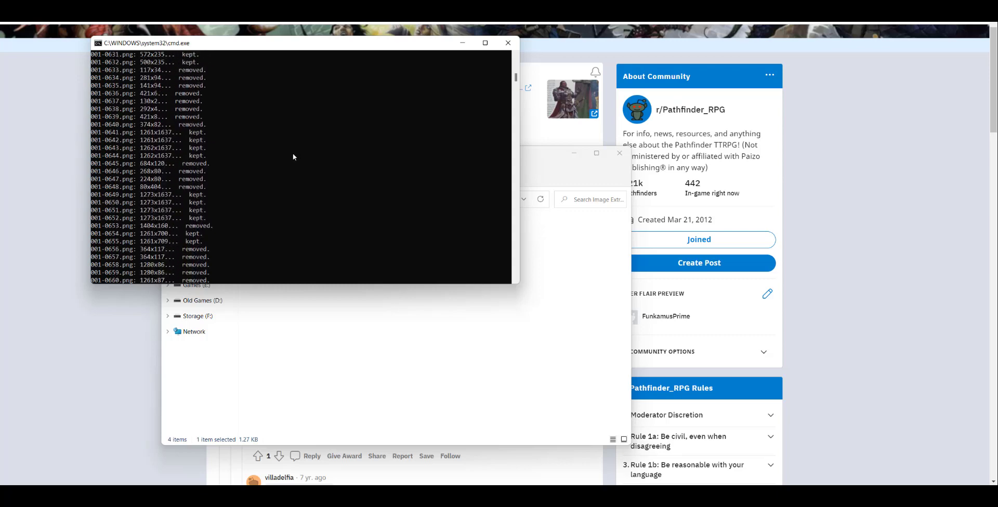
scroll(292, 153, down, 8)
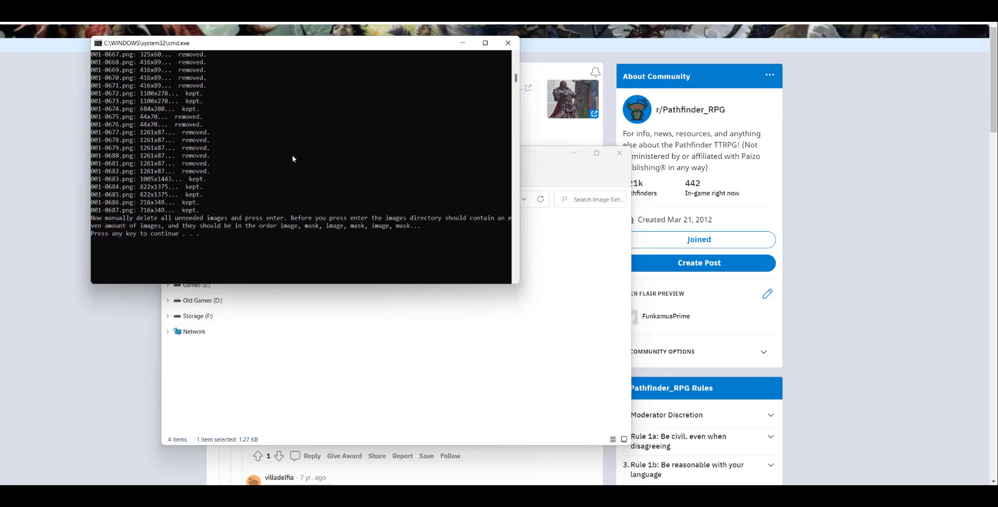
scroll(292, 155, up, 1)
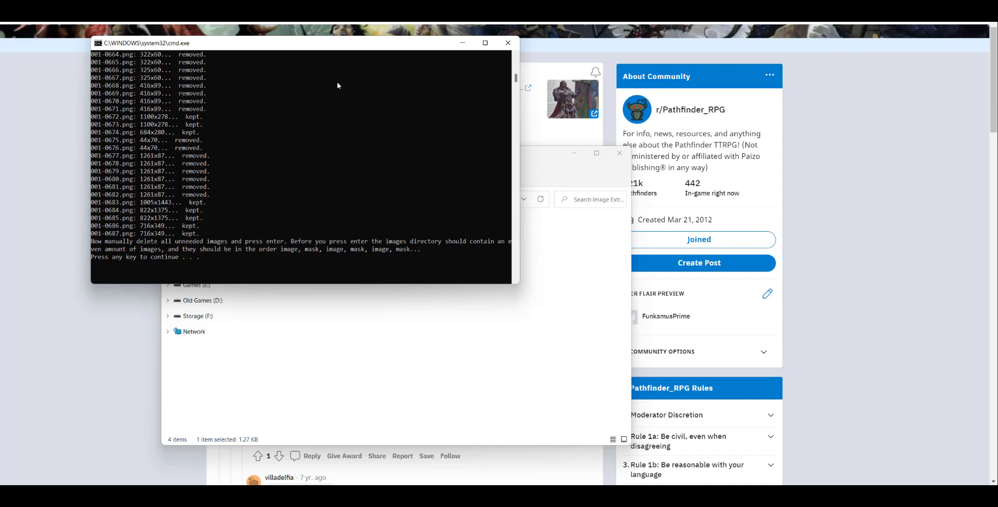
Step: Open the images folder in the Image Extractor window and view it as large thumbnails
click(541, 165)
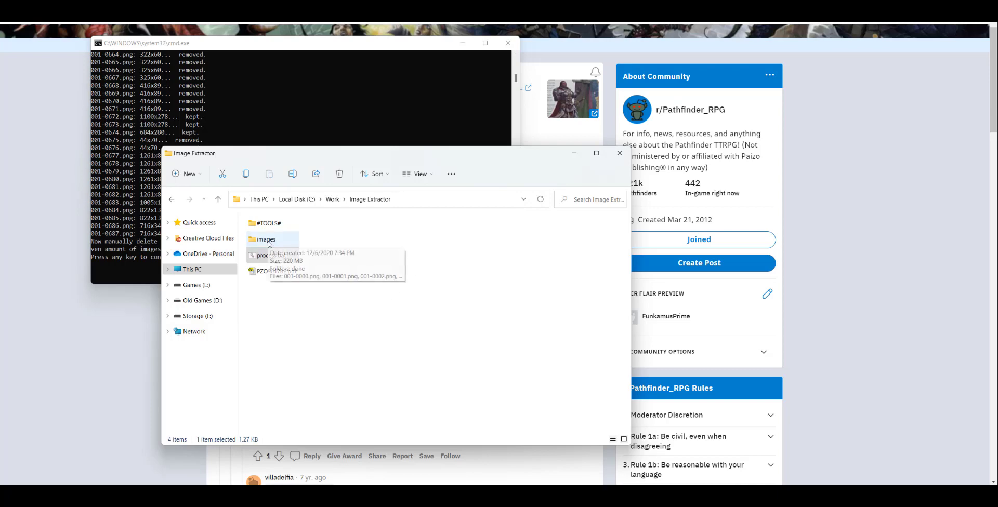
double_click(269, 243)
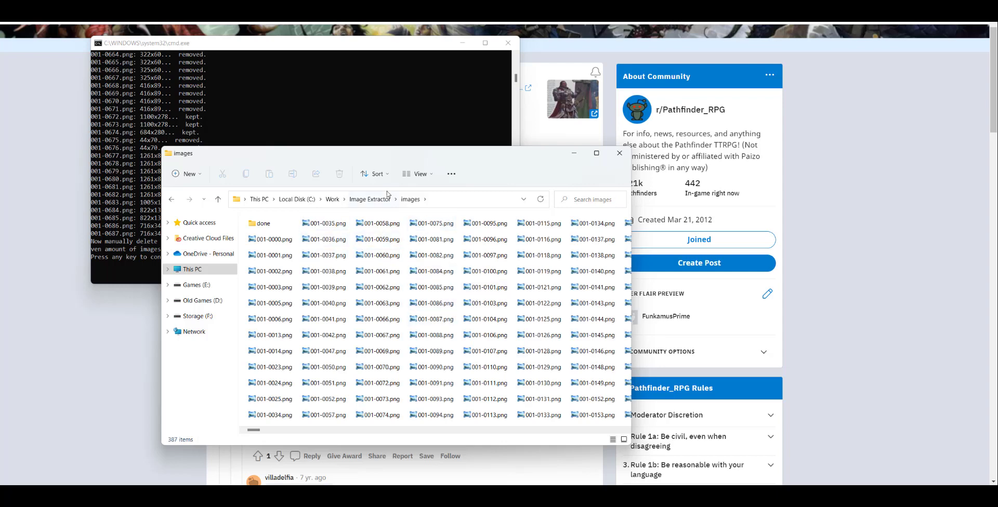
click(423, 174)
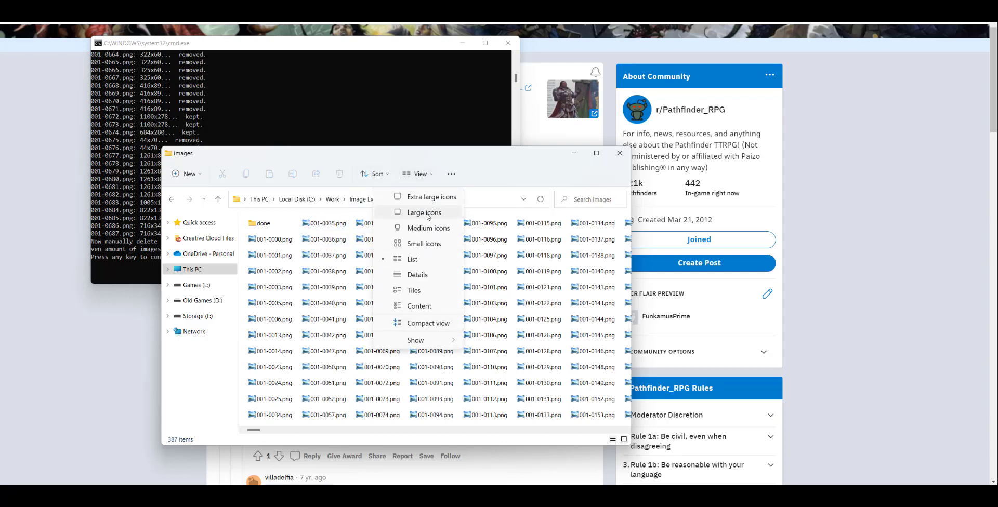
click(425, 213)
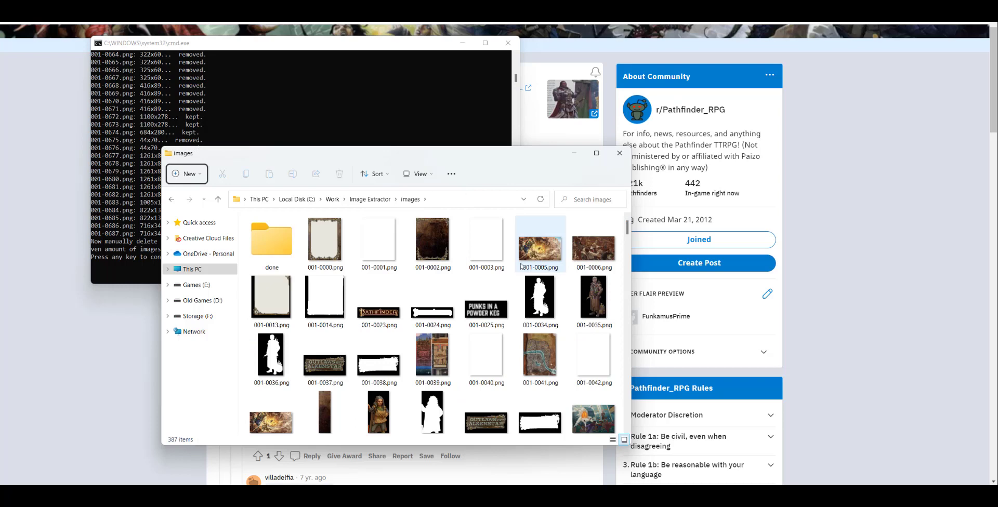
Step: Scroll through the 387 extracted images to review them
scroll(476, 327, down, 5)
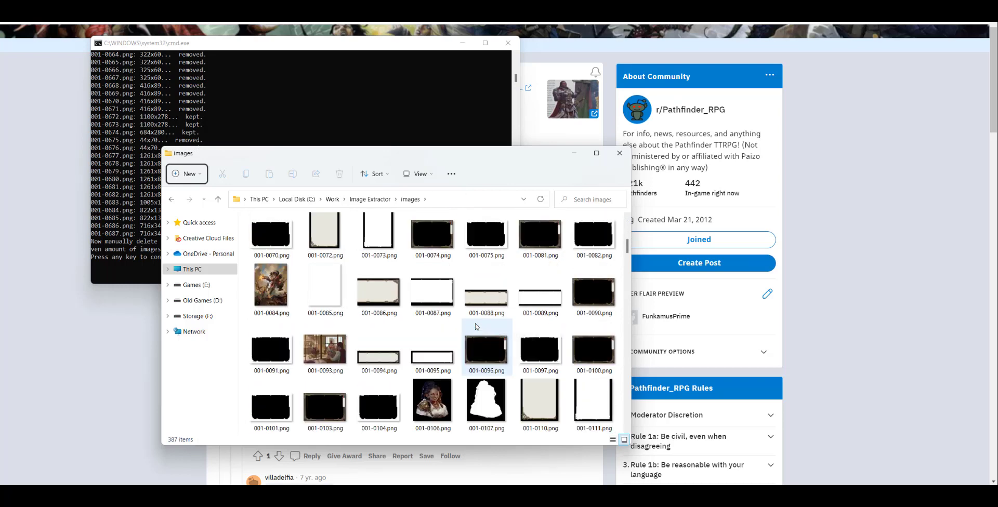
scroll(477, 326, down, 5)
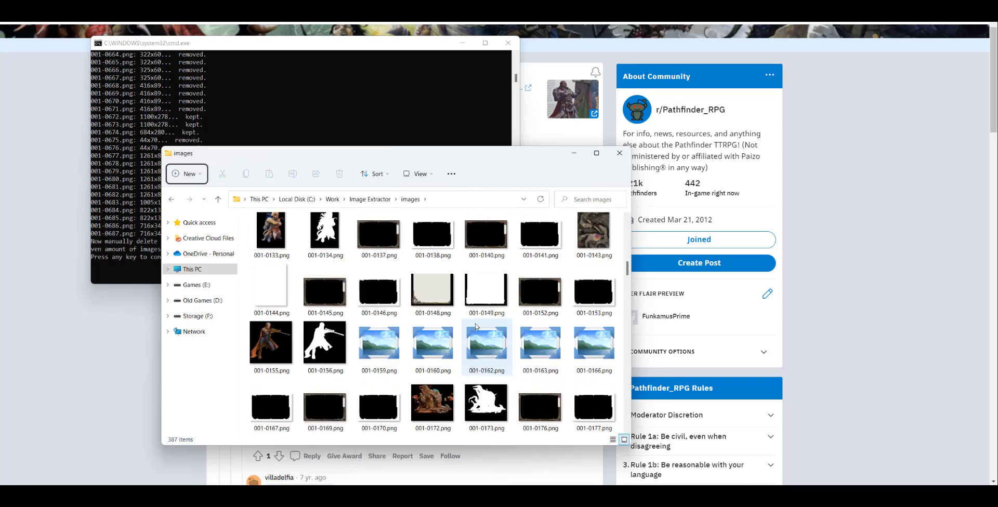
scroll(476, 327, down, 5)
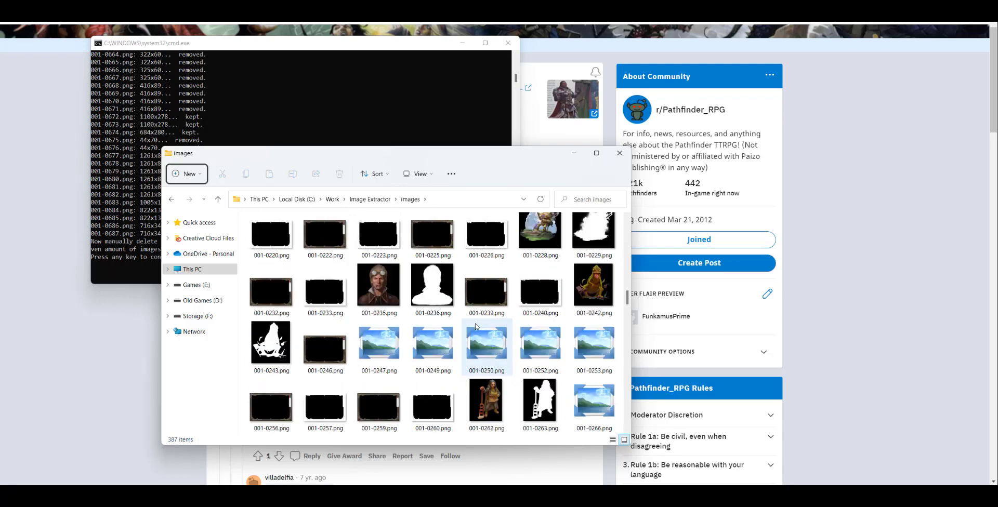
scroll(477, 326, down, 5)
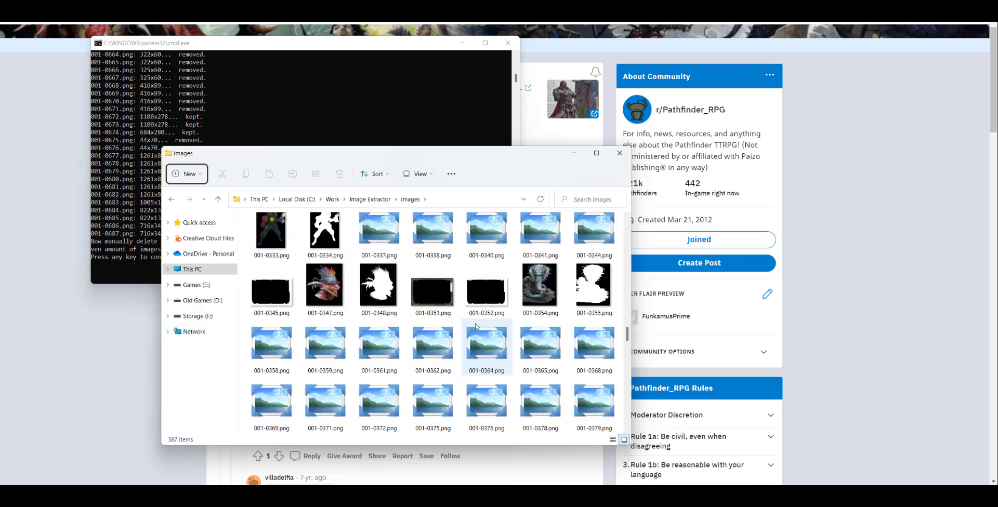
scroll(476, 327, down, 3)
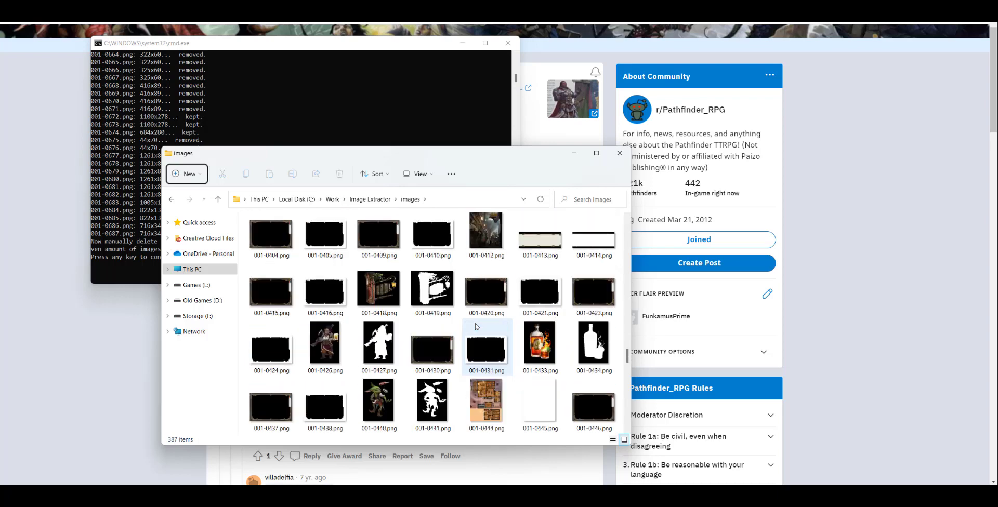
scroll(477, 326, down, 3)
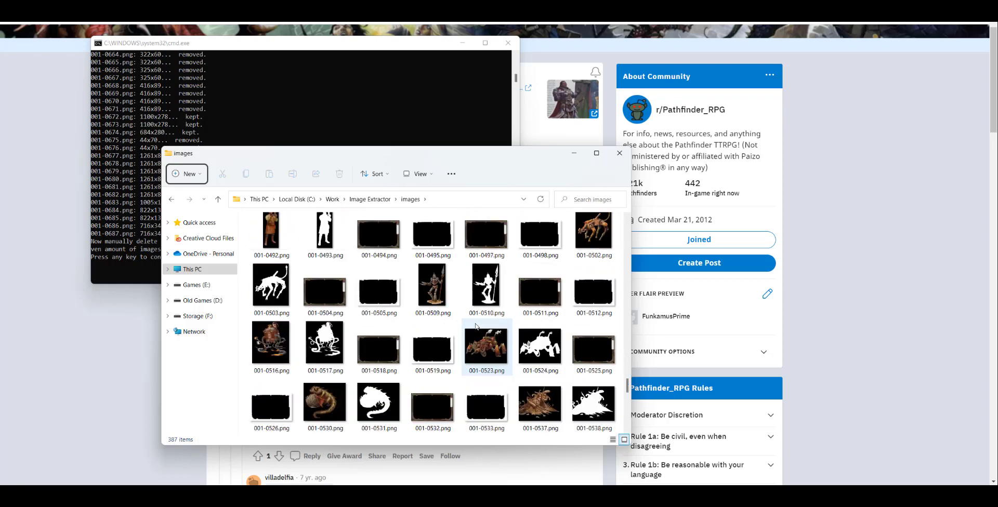
scroll(477, 326, down, 3)
scroll(476, 326, up, 10)
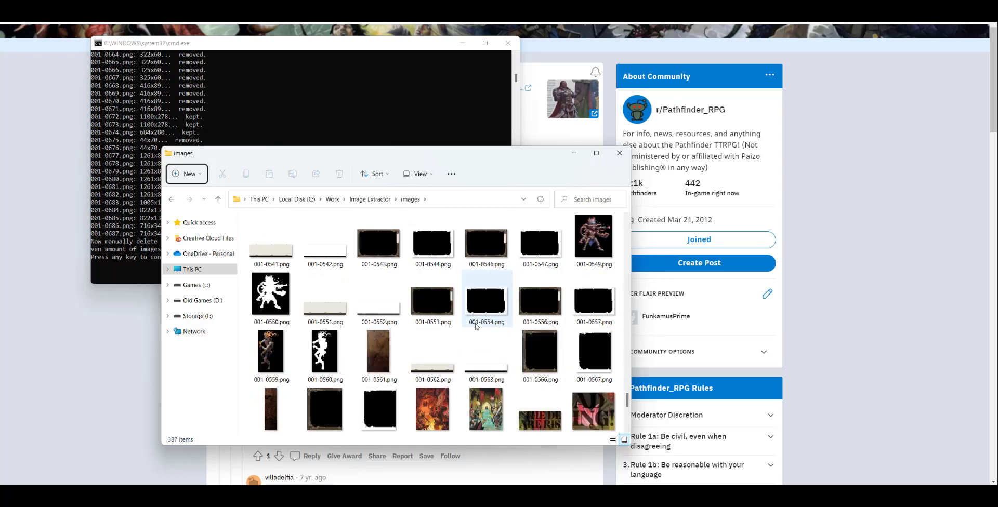
scroll(477, 327, up, 15)
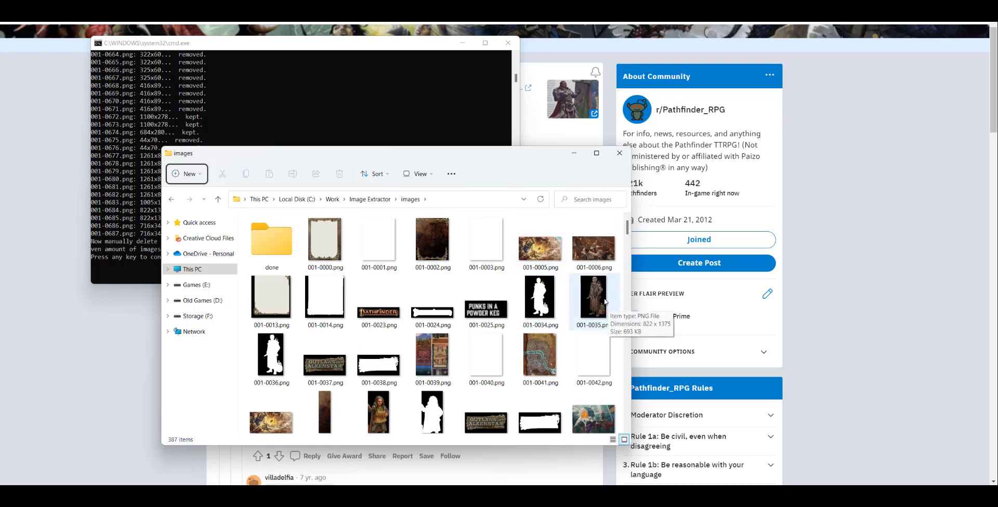
mouse_move(531, 317)
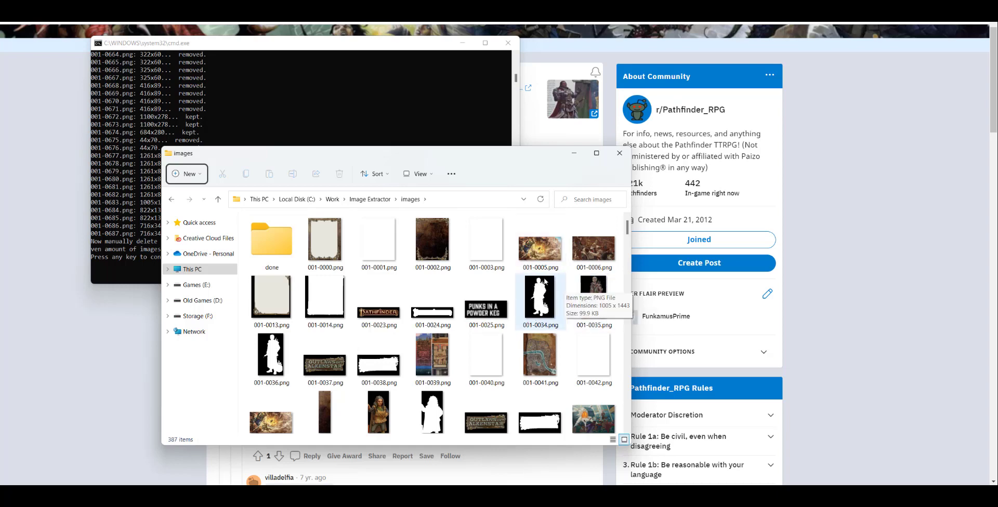
scroll(414, 366, down, 2)
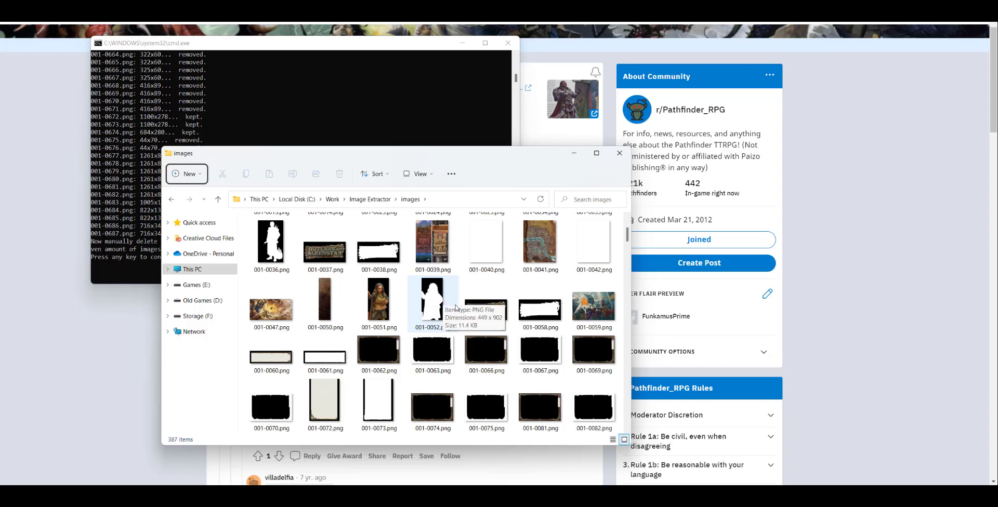
scroll(457, 312, up, 2)
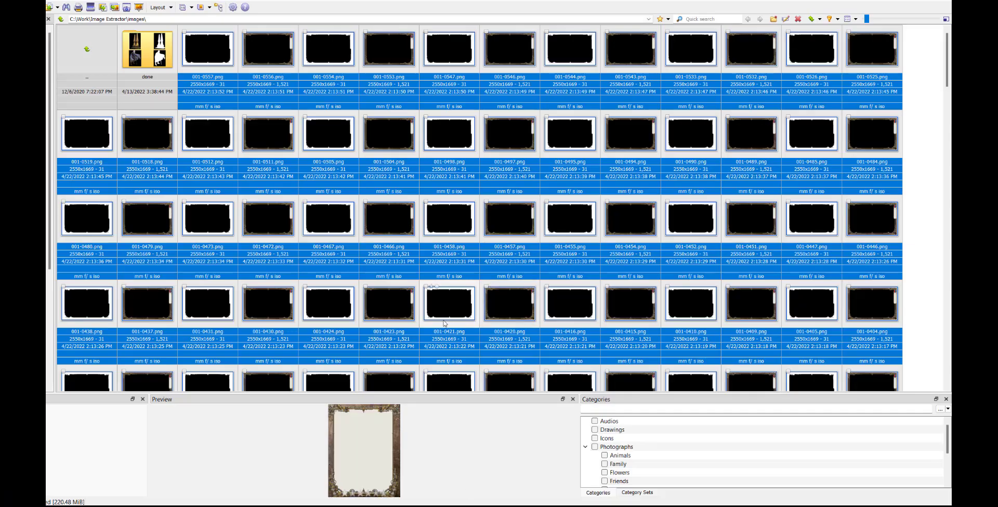
click(262, 50)
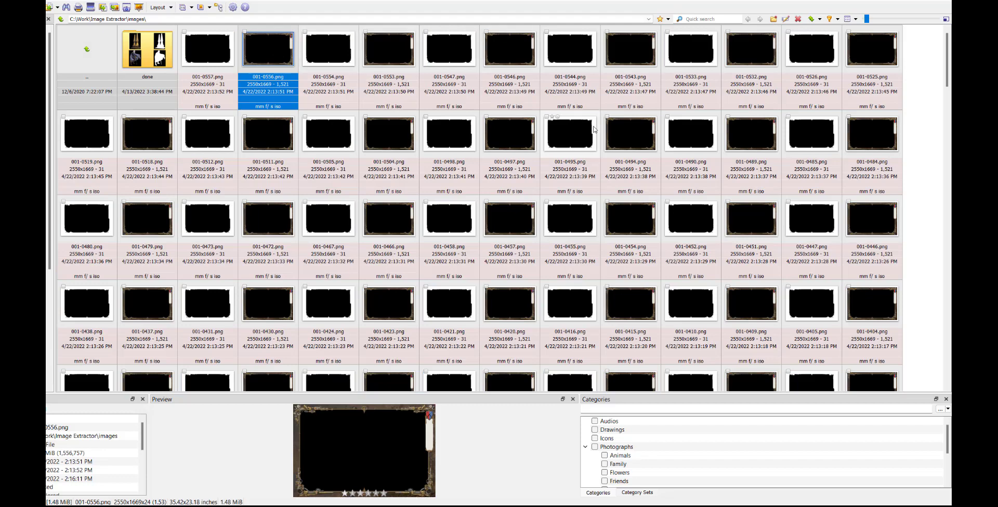
scroll(524, 225, down, 2)
scroll(524, 225, down, 10)
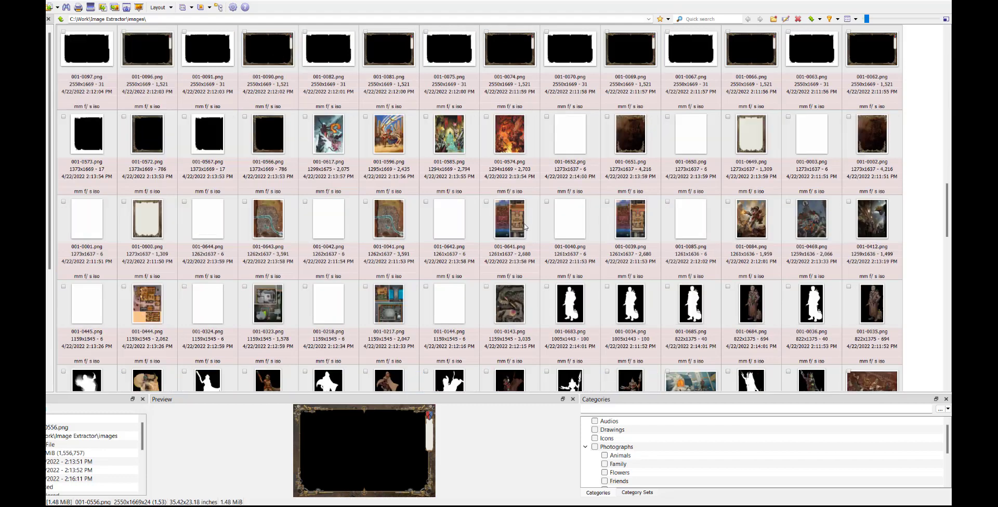
scroll(524, 226, down, 20)
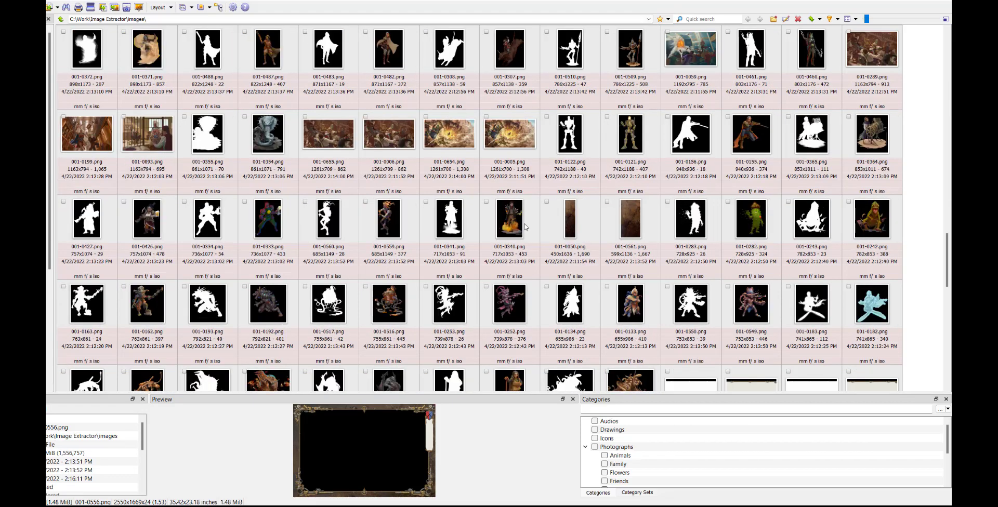
scroll(525, 226, down, 5)
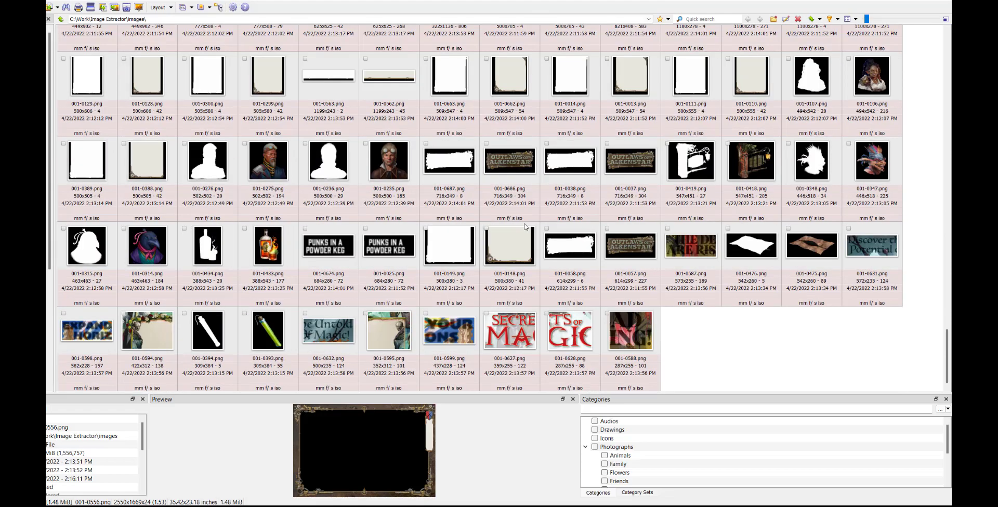
scroll(525, 228, up, 20)
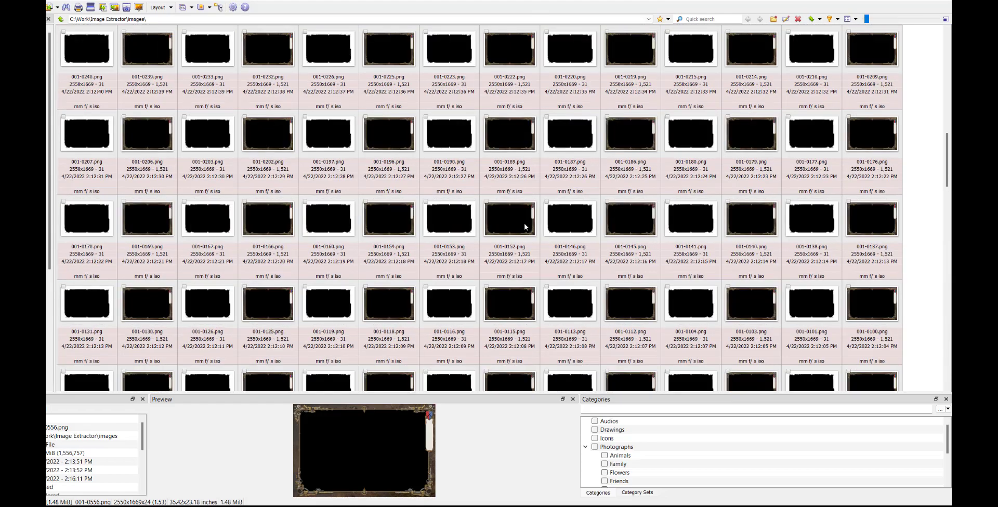
scroll(524, 223, up, 3)
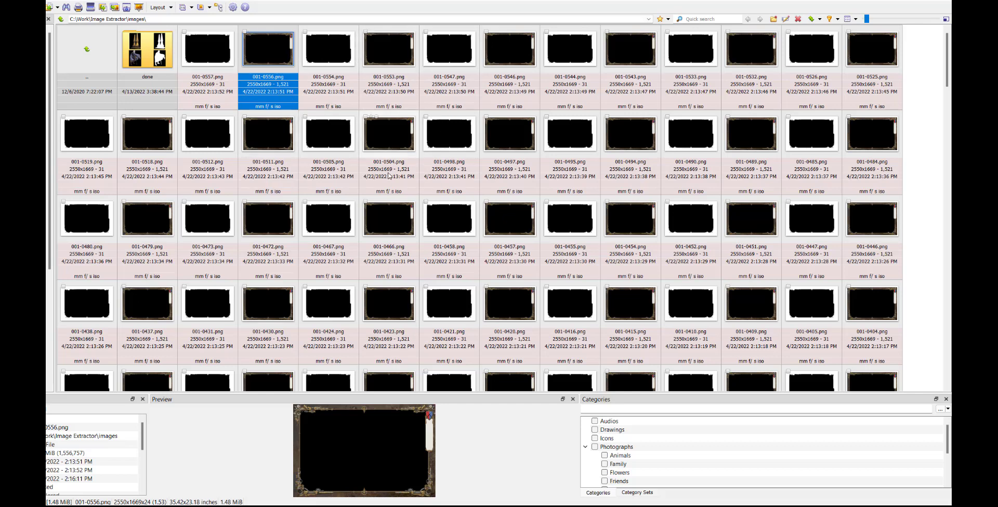
click(204, 55)
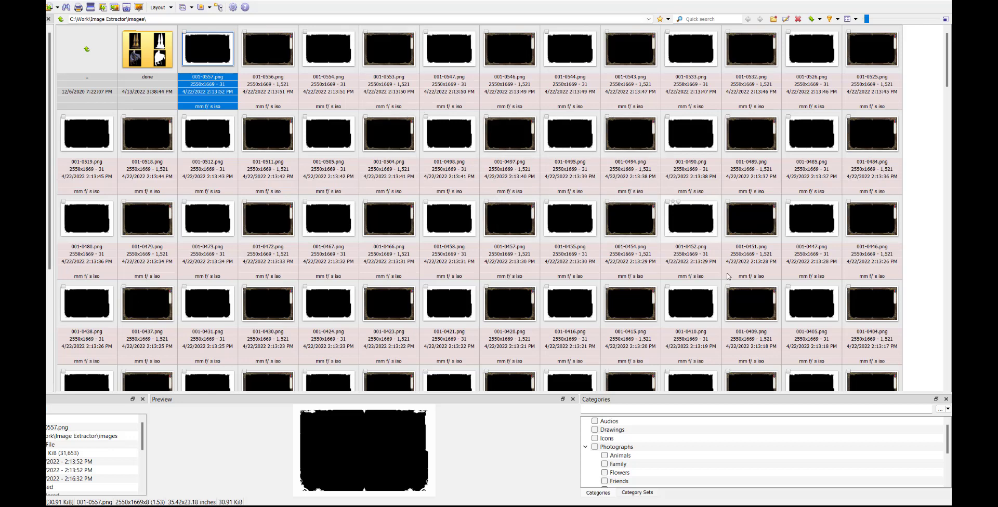
mouse_move(484, 505)
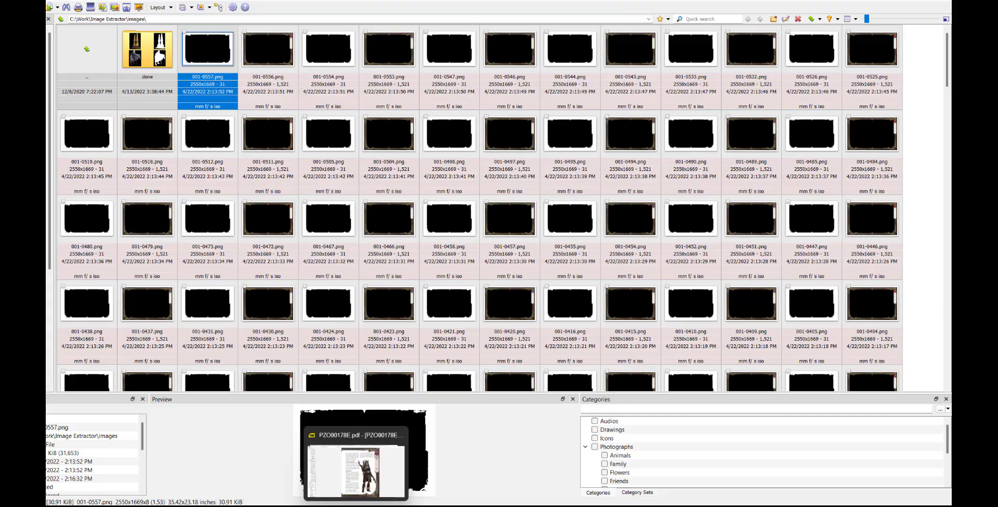
click(368, 499)
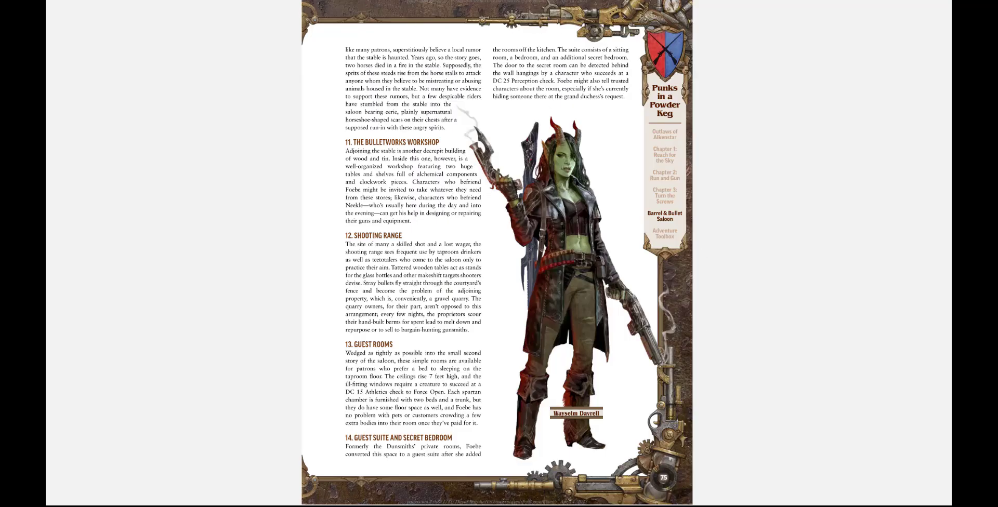
key(alt+Tab)
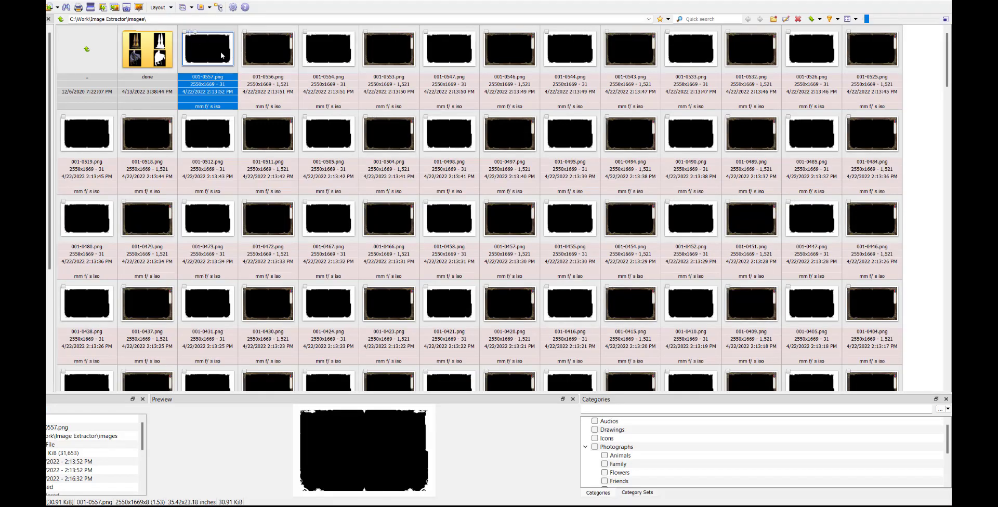
Step: Delete the full-page frame images 001-0557 through 001-0566
click(268, 50)
click(208, 50)
scroll(472, 318, down, 10)
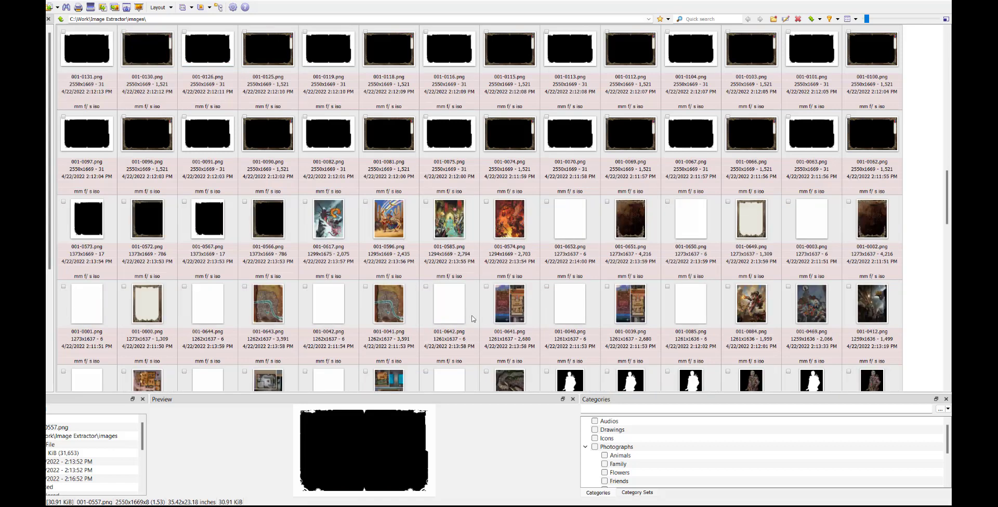
shift+click(269, 219)
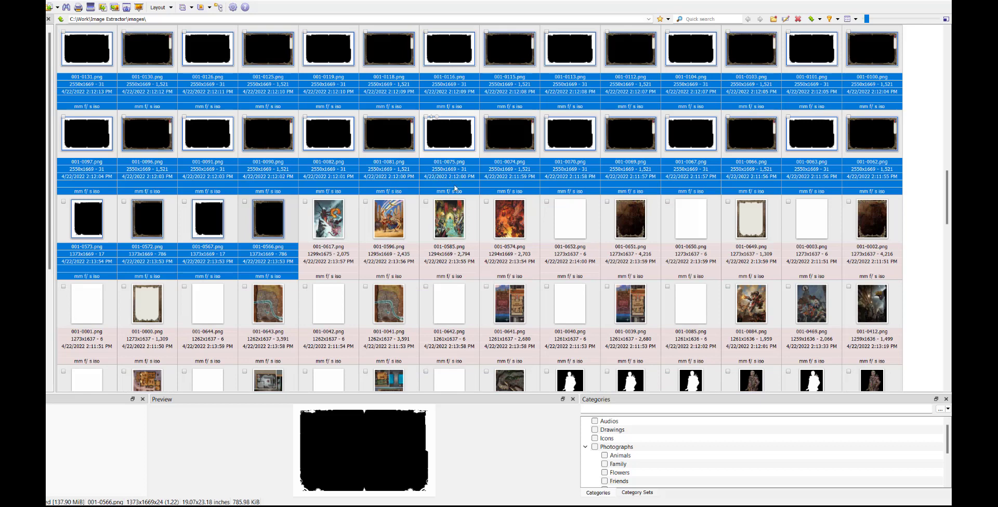
key(Delete)
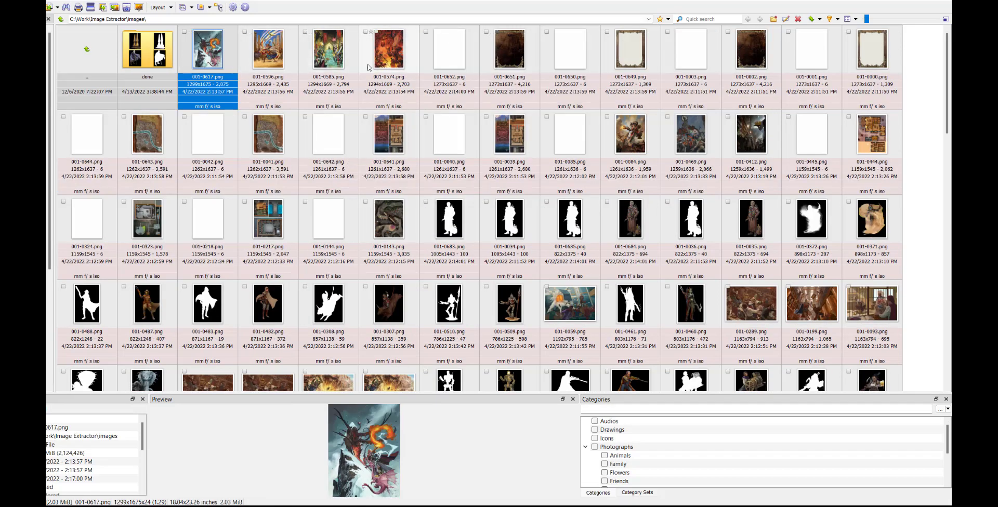
Step: Delete the page-sized illustrations and blank PNGs from 001-0617 through 001-0085
shift+click(258, 63)
shift+click(325, 61)
shift+click(386, 61)
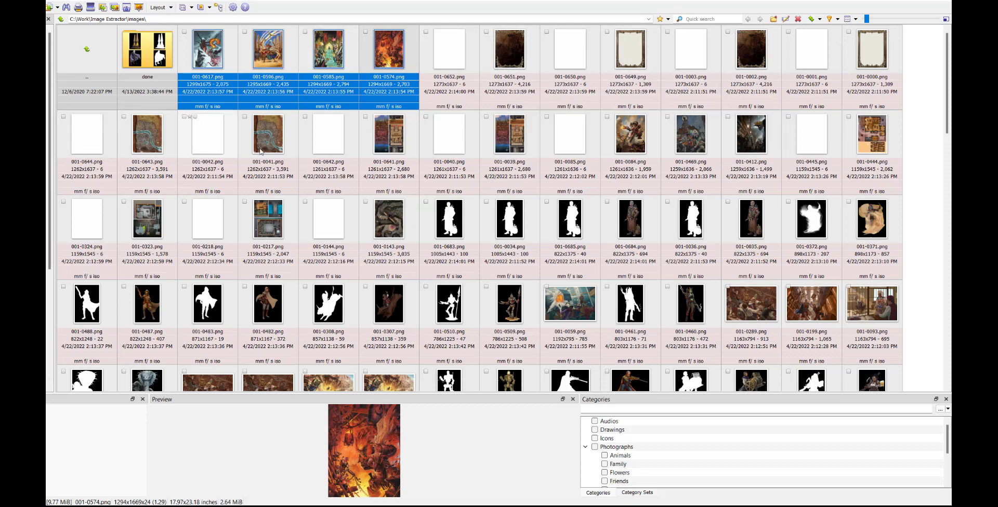
shift+click(578, 142)
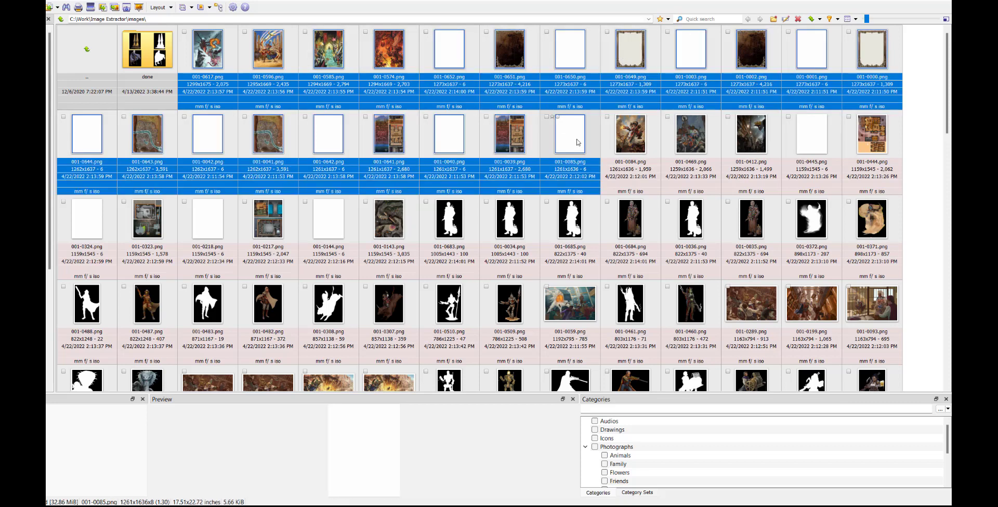
key(Delete)
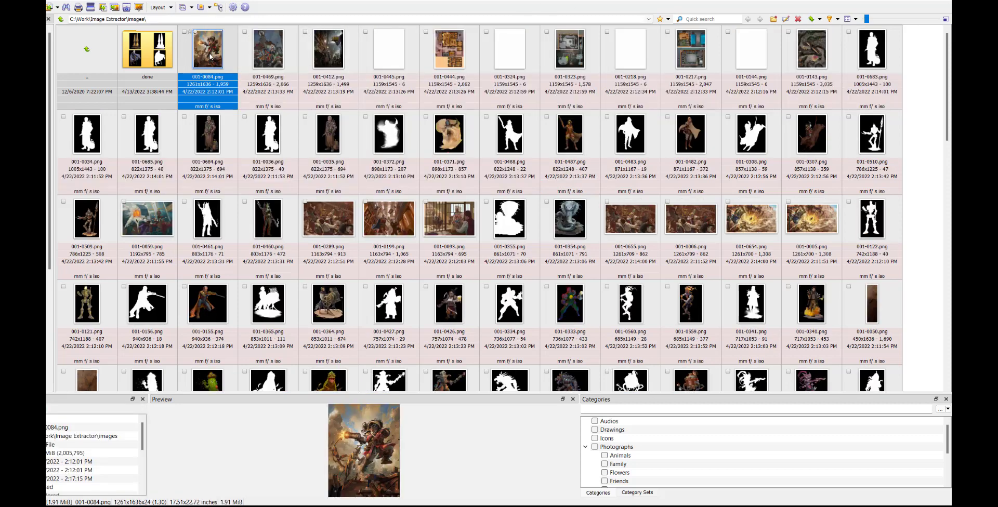
Step: Delete the eight page images from blank 001-0445 through 001-0143
click(268, 49)
click(335, 58)
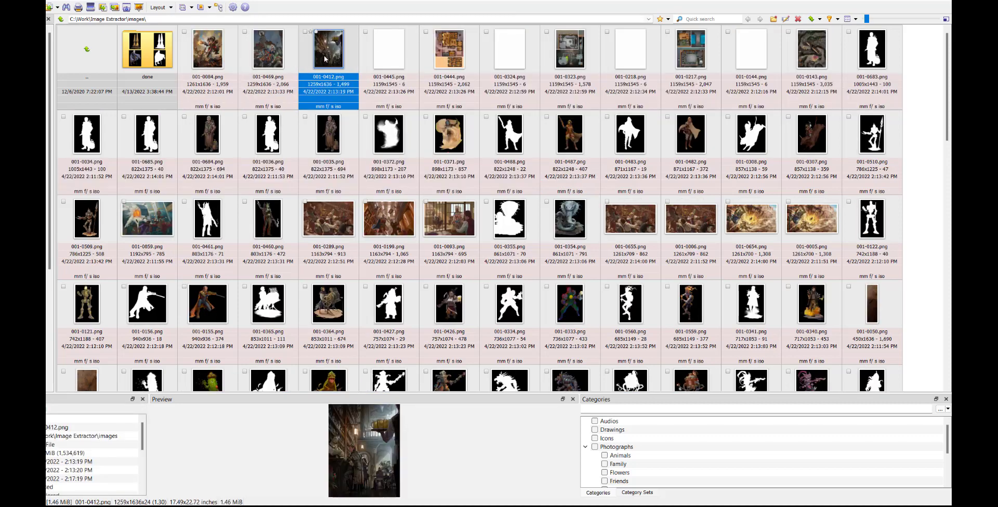
click(398, 56)
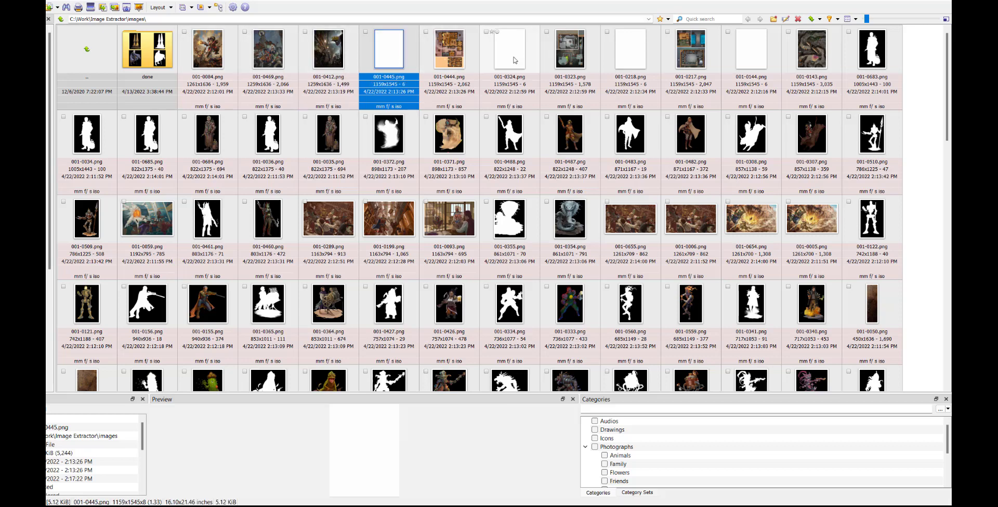
shift+click(821, 57)
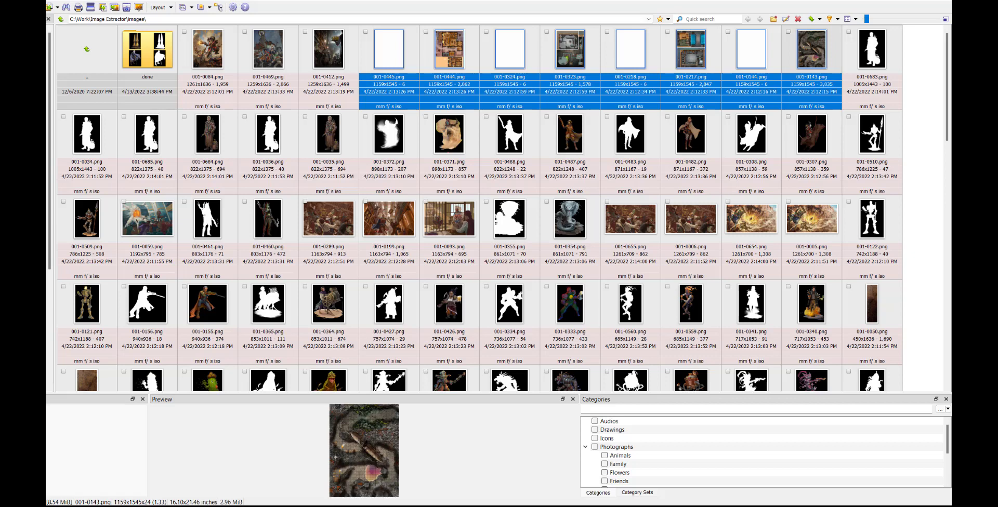
key(Delete)
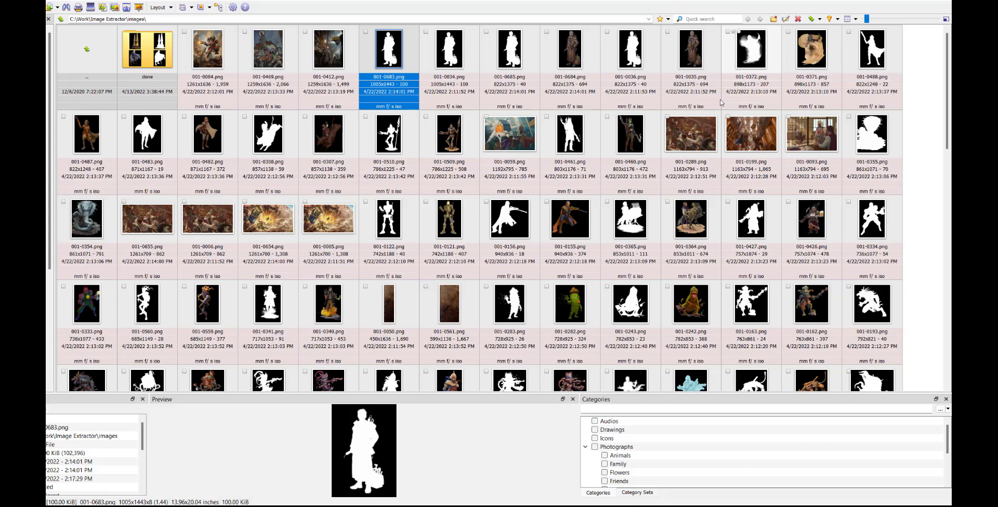
Step: Delete the duplicate silhouettes 001-0683, 001-0034, 001-0036 and 001-0035
ctrl+click(453, 59)
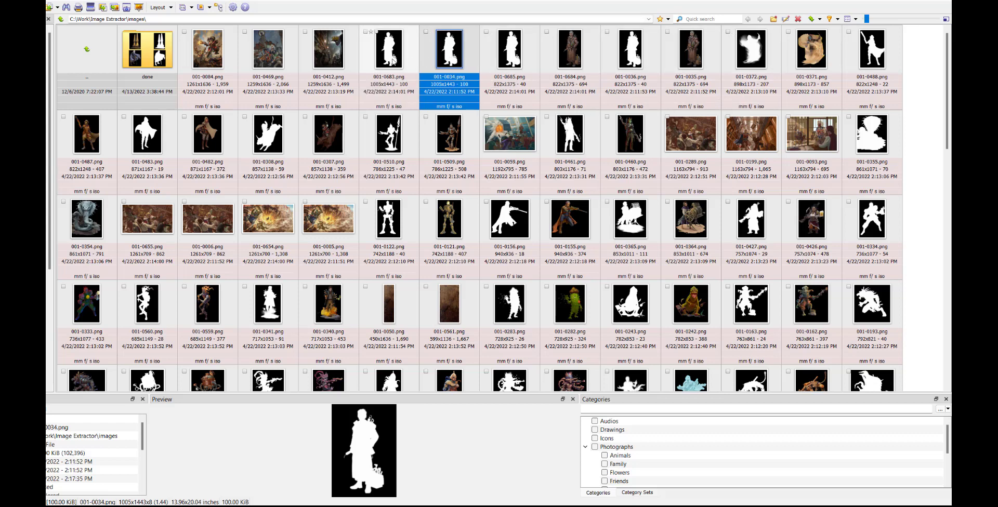
key(Delete)
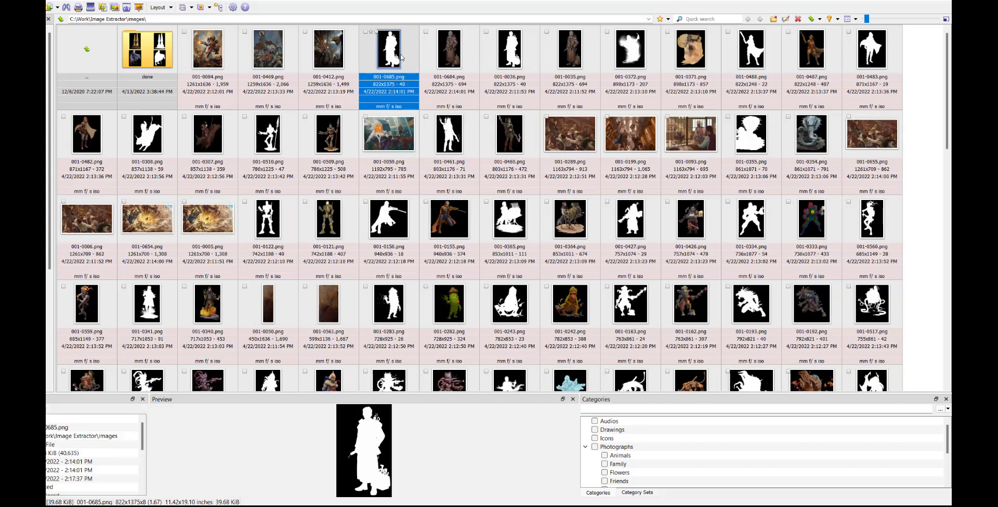
click(452, 44)
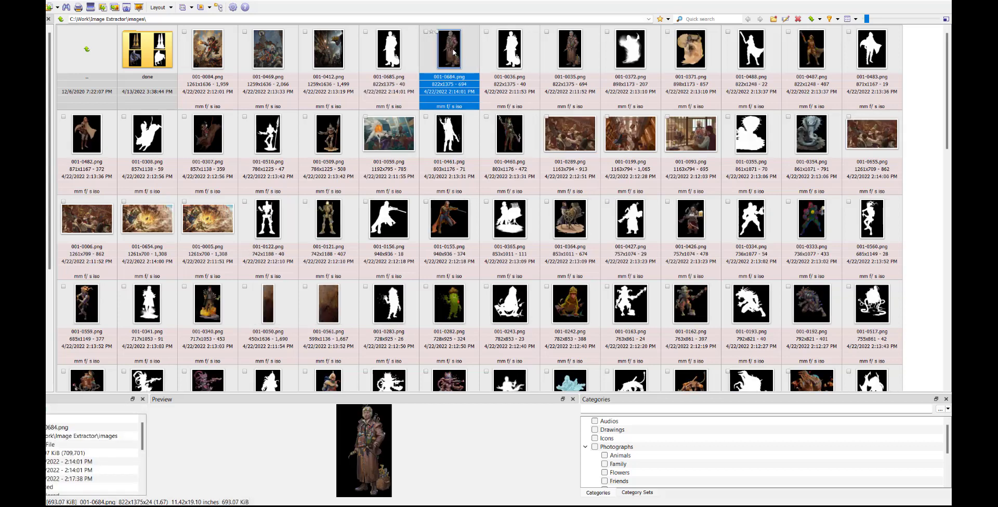
click(497, 59)
ctrl+click(575, 55)
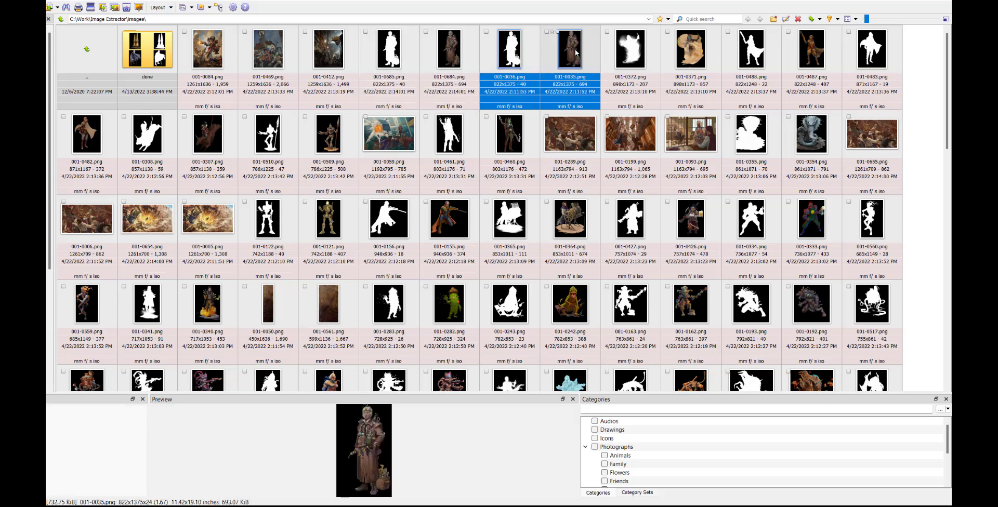
key(Delete)
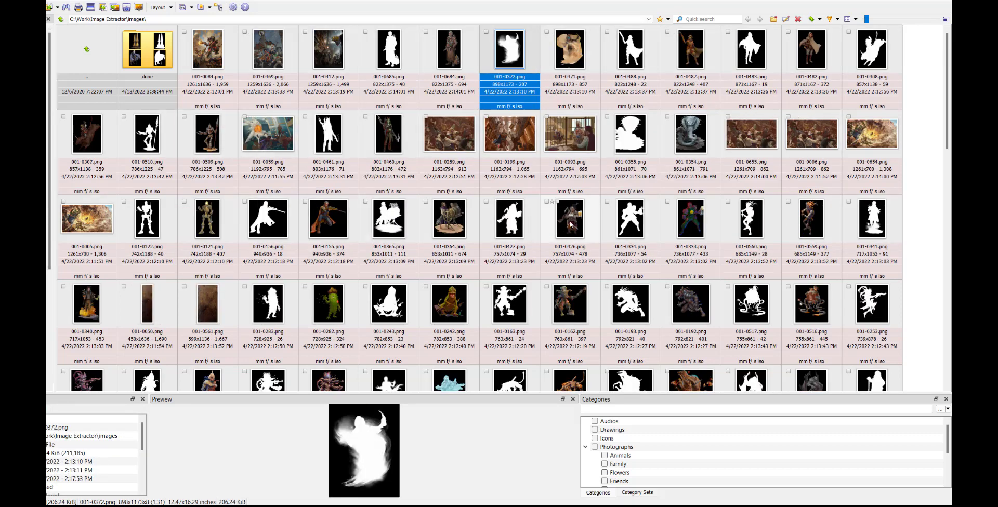
Step: Delete 001-0050, 001-0561 and the banner images from 001-0414 to 001-0470
click(147, 304)
shift+click(207, 304)
key(Delete)
scroll(207, 304, down, 2)
click(147, 304)
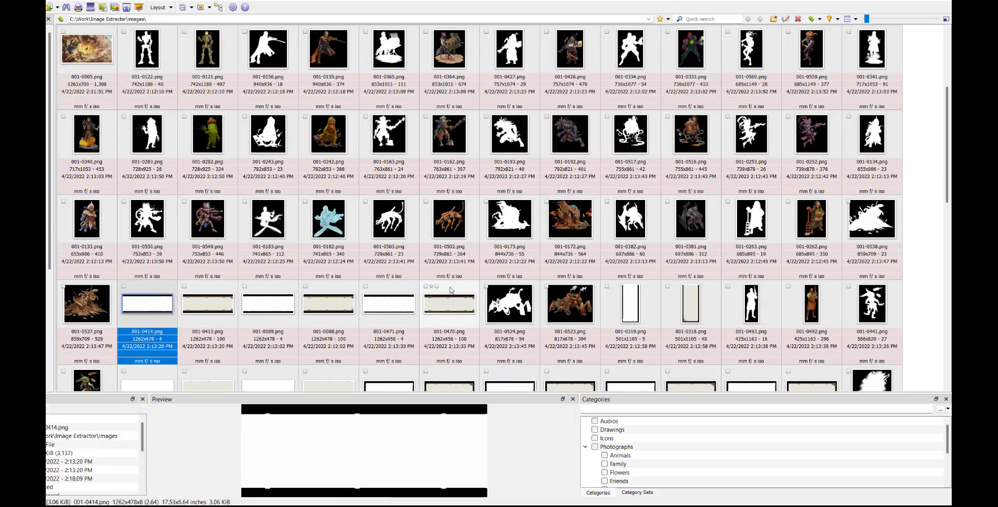
shift+click(449, 302)
key(Delete)
Step: Delete 001-0319, 001-0318 and the twelve banner images starting at 001-0552
click(268, 304)
shift+click(328, 304)
key(Delete)
click(509, 304)
scroll(509, 304, down, 1)
shift+click(344, 232)
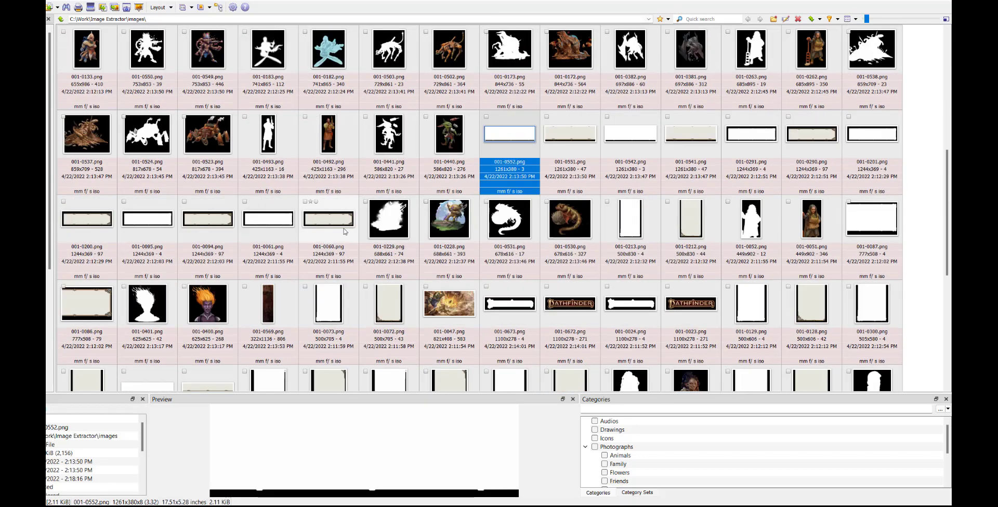
key(Delete)
Step: Delete 001-0213, 001-0212 and the seven frame images 001-0087 through 001-0072
click(751, 134)
shift+click(811, 134)
key(Delete)
click(872, 134)
shift+click(86, 225)
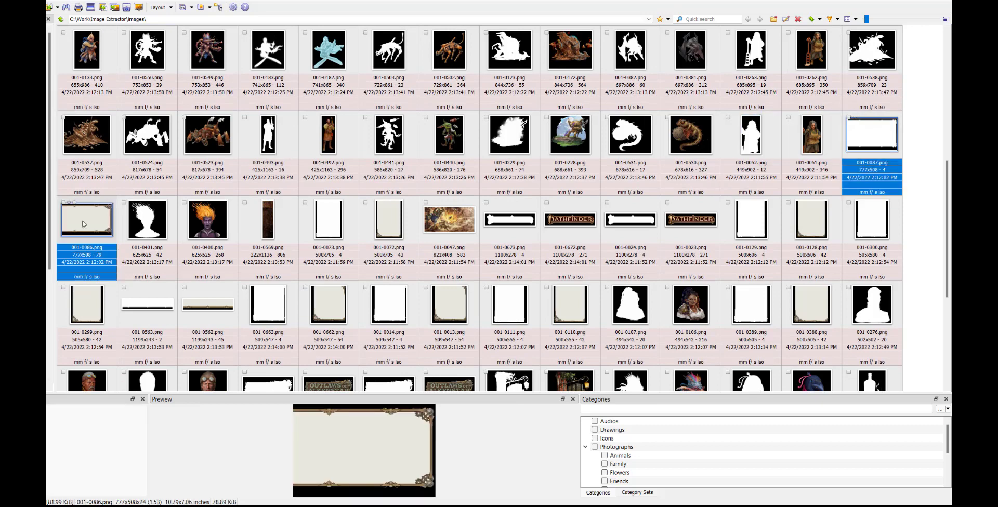
shift+click(389, 219)
key(Delete)
Step: Delete the banners and title images from 001-0673 to 001-0037 and 001-0674 to 001-0587
click(87, 219)
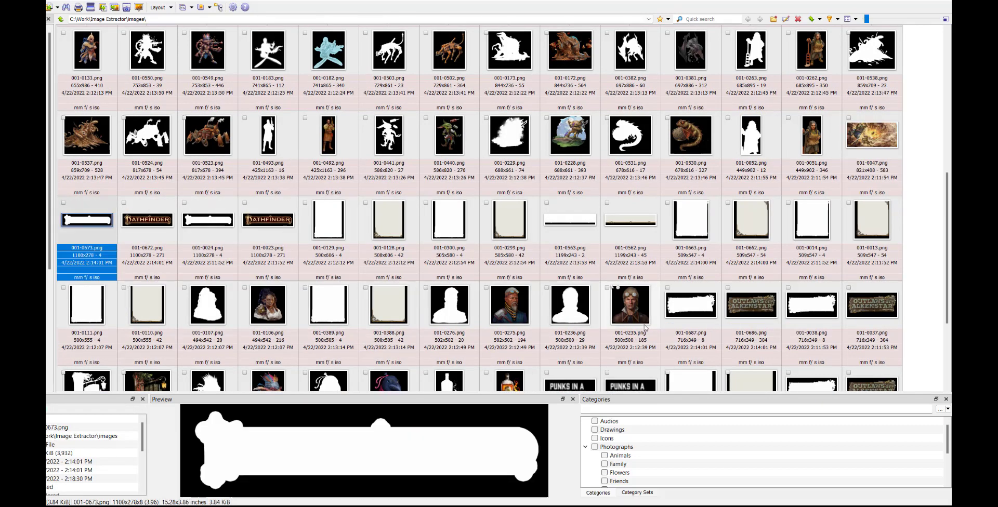
scroll(654, 325, down, 1)
shift+click(872, 218)
key(Delete)
click(567, 251)
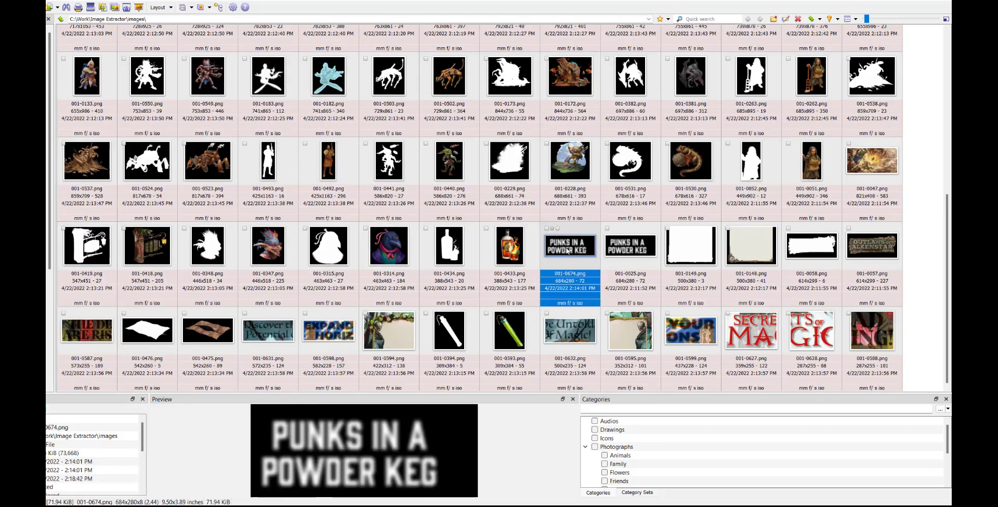
shift+click(87, 330)
key(Delete)
Step: Delete 001-0631 through 001-0594 and the remaining title images from 001-0632 to the end
click(691, 245)
shift+click(811, 245)
key(Delete)
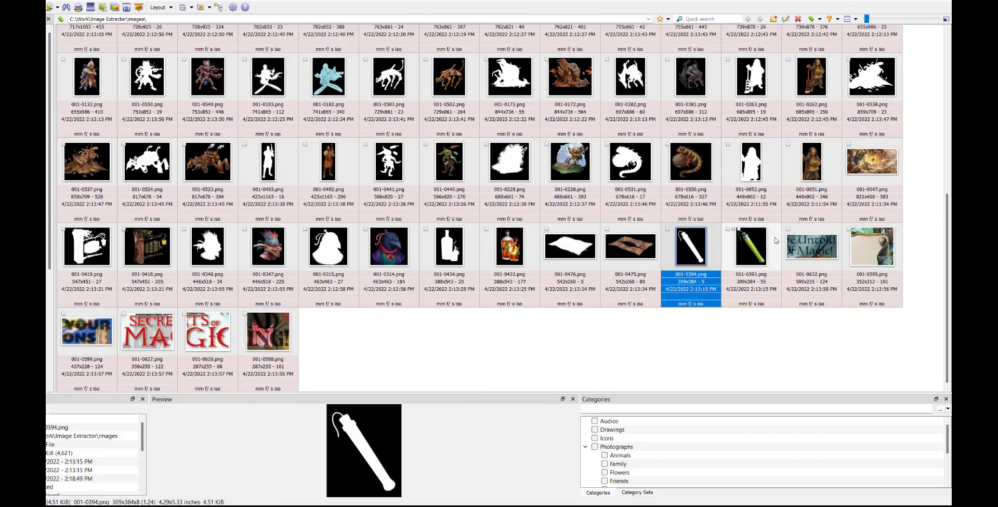
click(811, 246)
key(shift+End)
key(Delete)
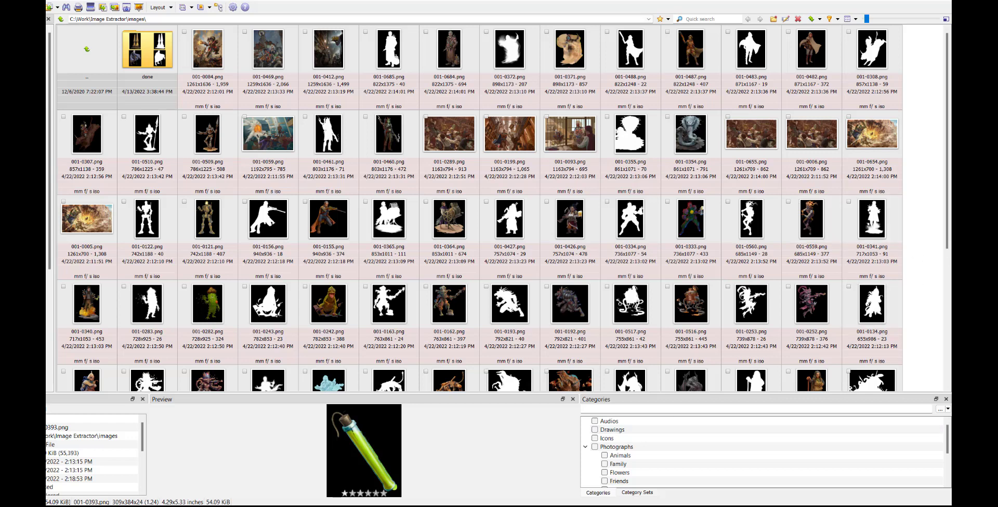
Step: Switch to the waiting extraction script and let it continue past its pause
key(alt+Tab)
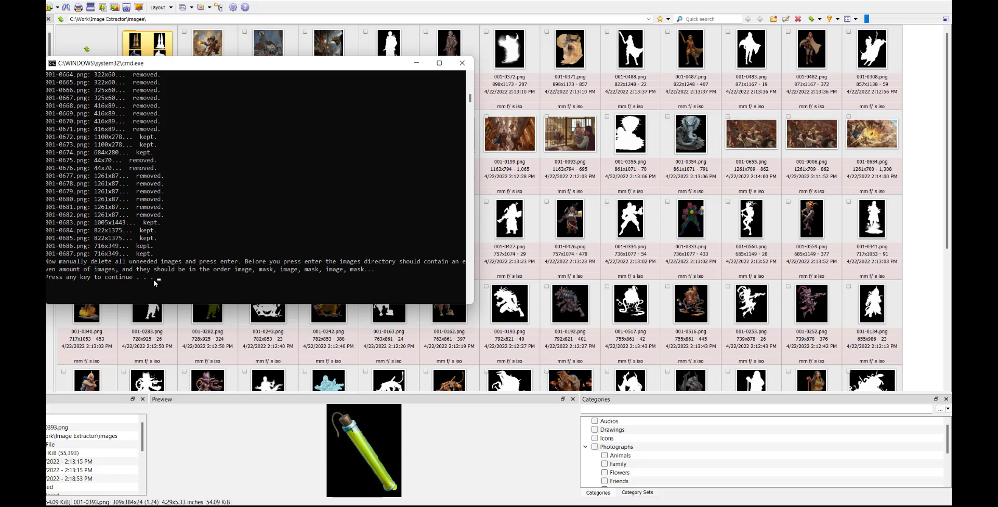
key(Return)
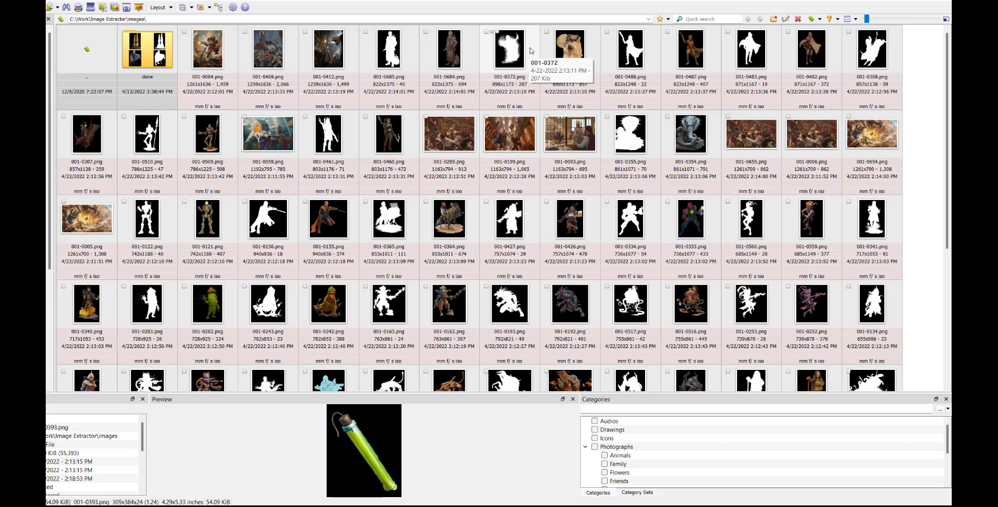
Step: Select full-page illustrations 001-0084, 001-0469, 001-0412, 001-0059, 001-0289, 001-0199 and 001-0093
click(208, 50)
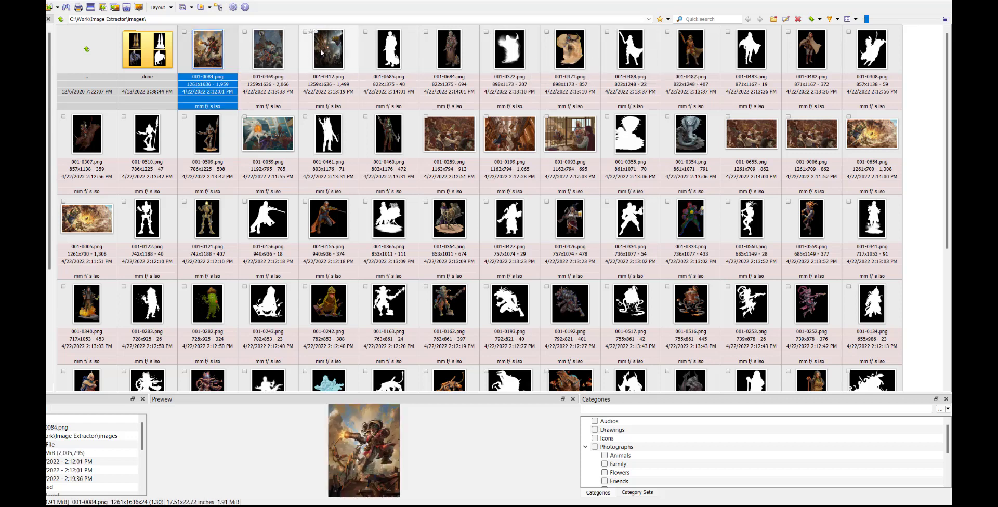
ctrl+click(268, 57)
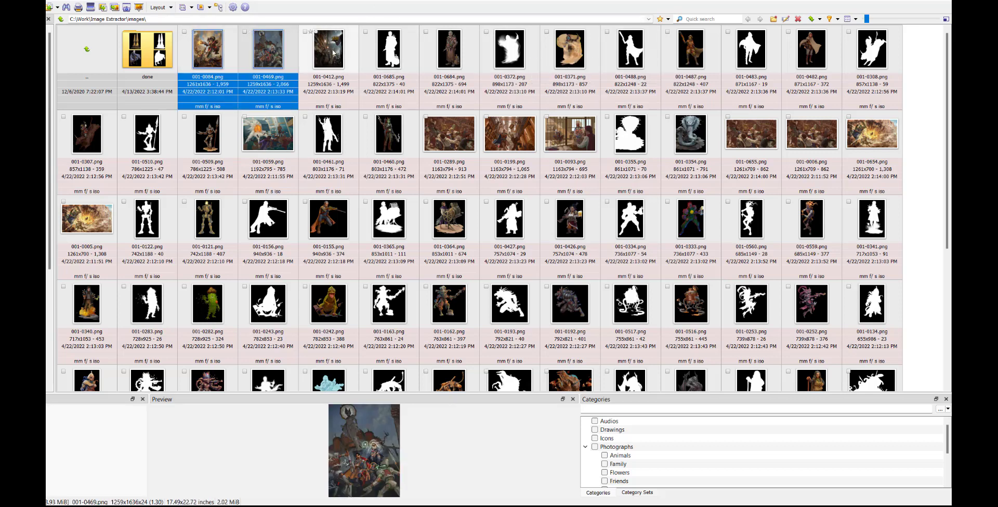
ctrl+click(326, 58)
ctrl+click(268, 134)
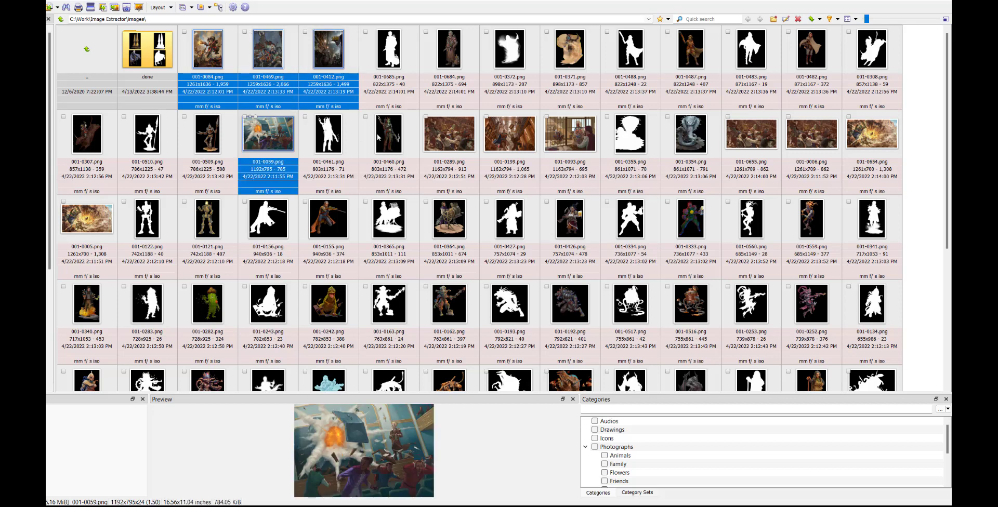
ctrl+click(446, 139)
ctrl+click(510, 134)
ctrl+click(569, 135)
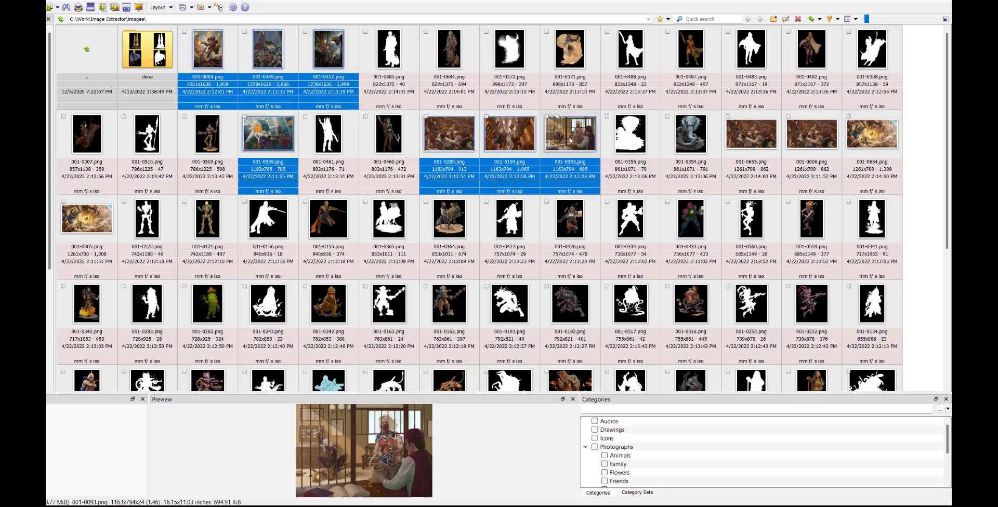
Step: Add 001-0655, 001-0006, 001-0654, 001-0005 and 001-0047, then copy all selected illustrations
ctrl+click(751, 134)
ctrl+click(811, 134)
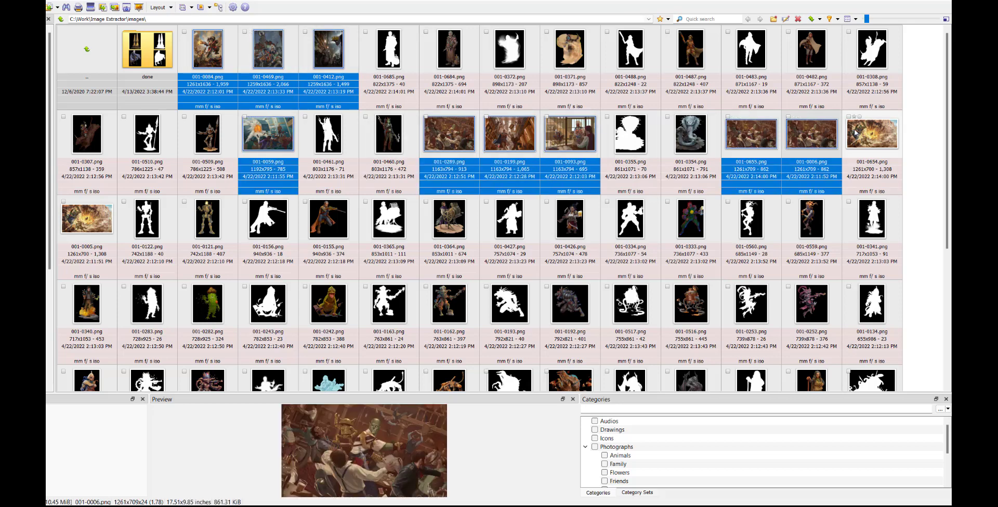
ctrl+click(871, 134)
ctrl+click(87, 218)
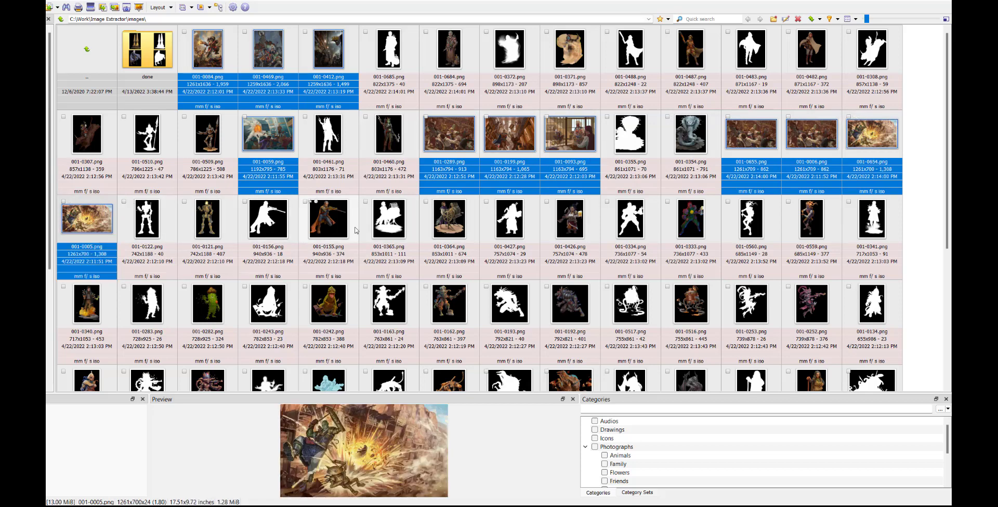
scroll(356, 230, down, 1)
scroll(355, 230, down, 1)
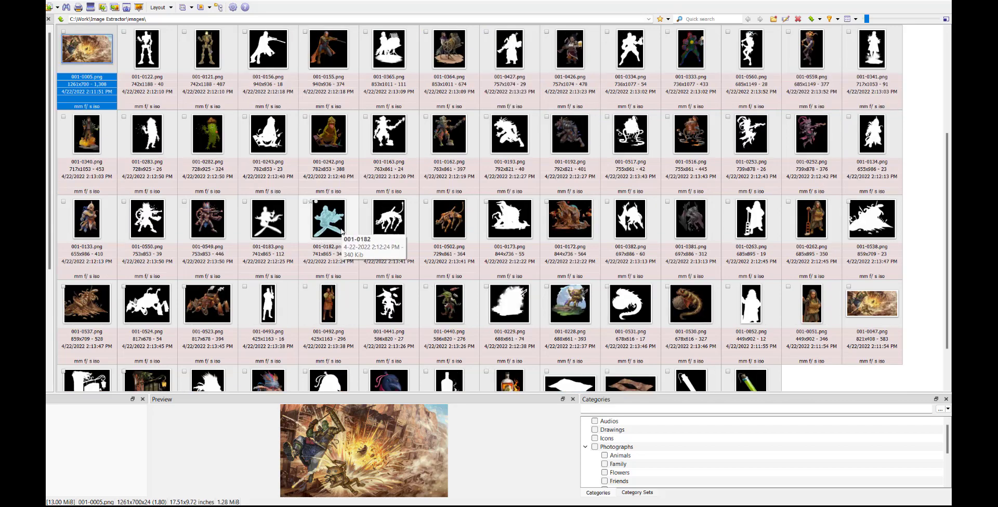
scroll(342, 231, down, 1)
click(884, 250)
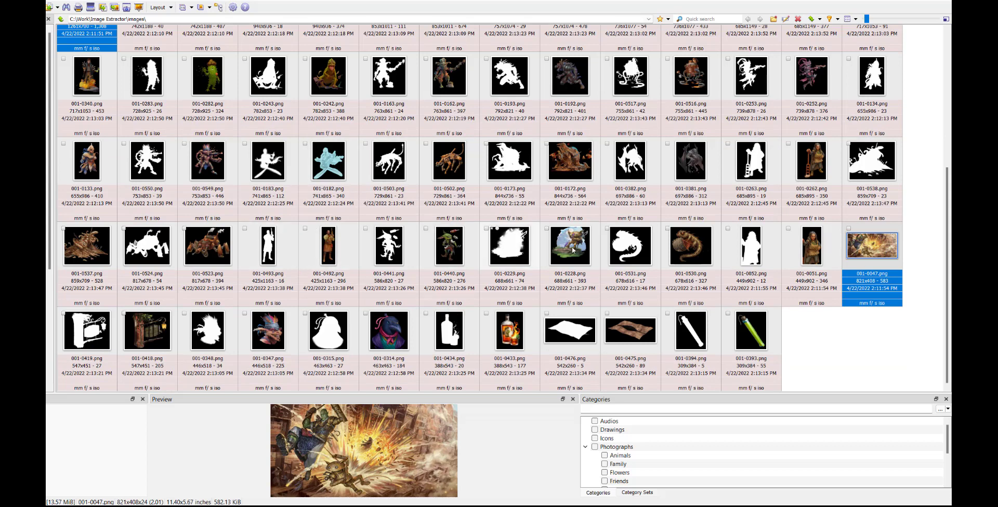
right_click(868, 246)
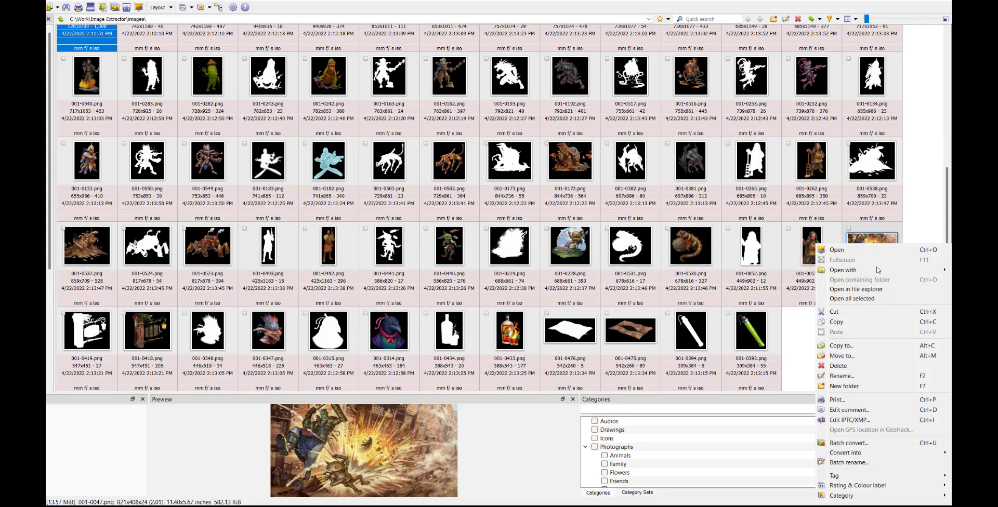
click(890, 322)
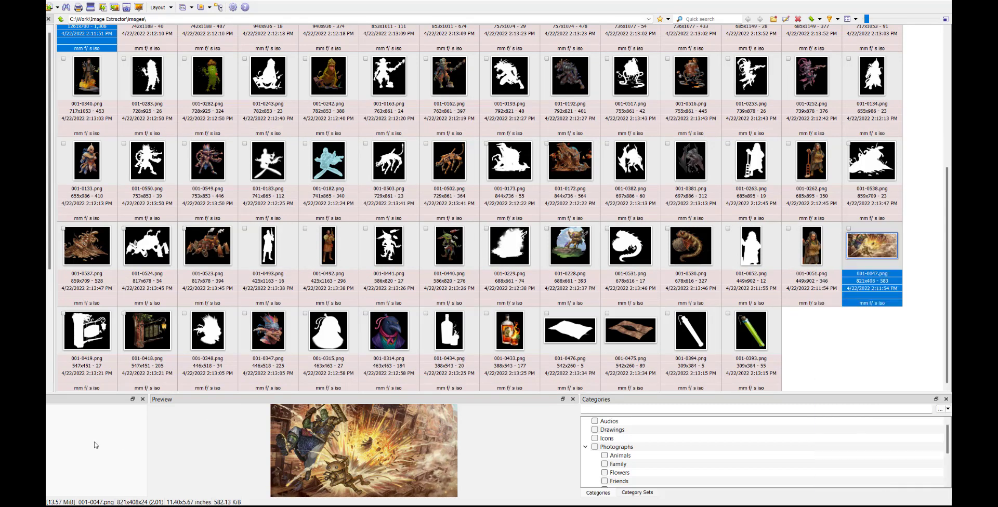
key(alt+Tab)
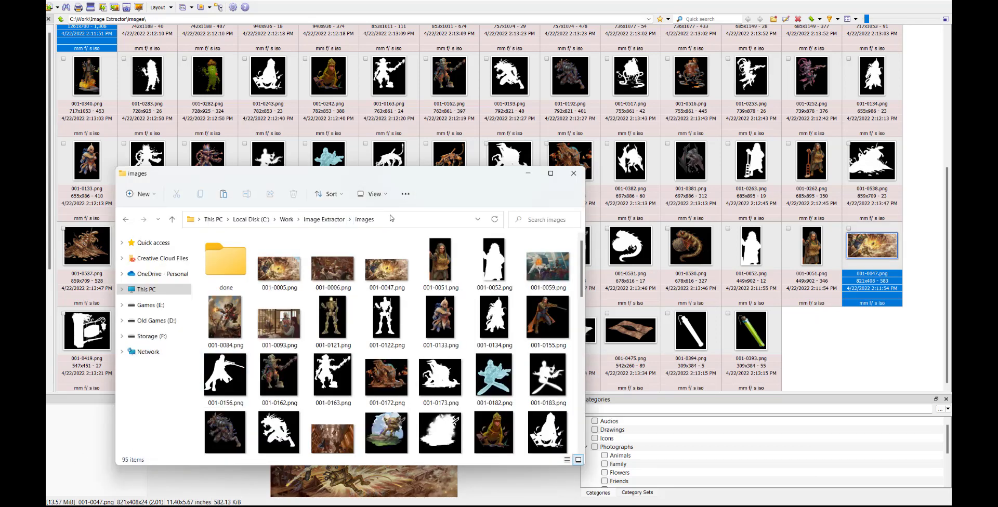
Step: Create a 'PinPk 1' folder inside images and paste the 12 full-page illustrations into it
right_click(297, 238)
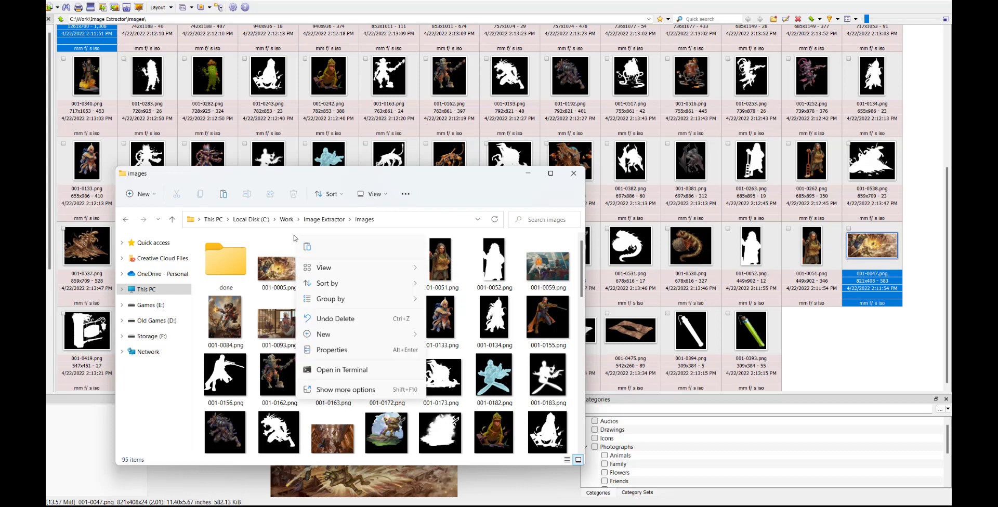
mouse_move(372, 274)
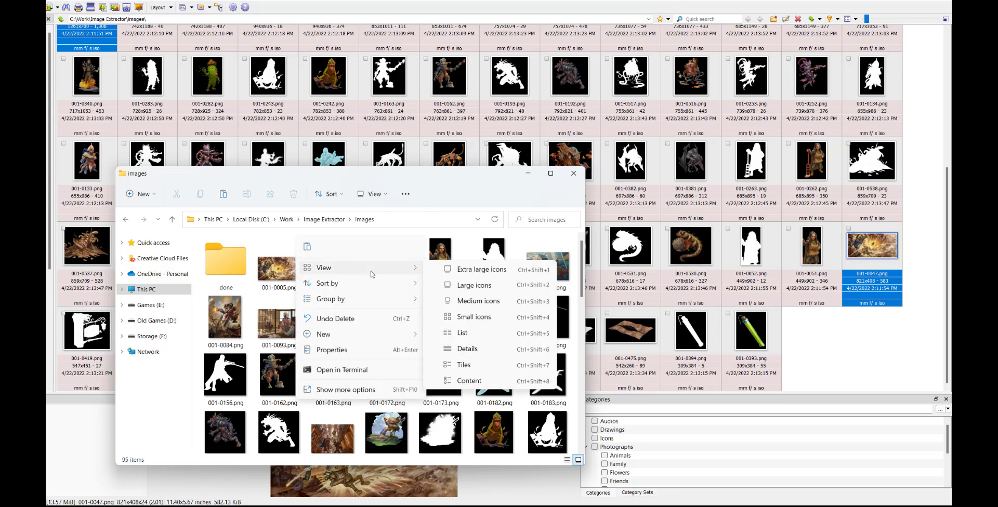
mouse_move(368, 337)
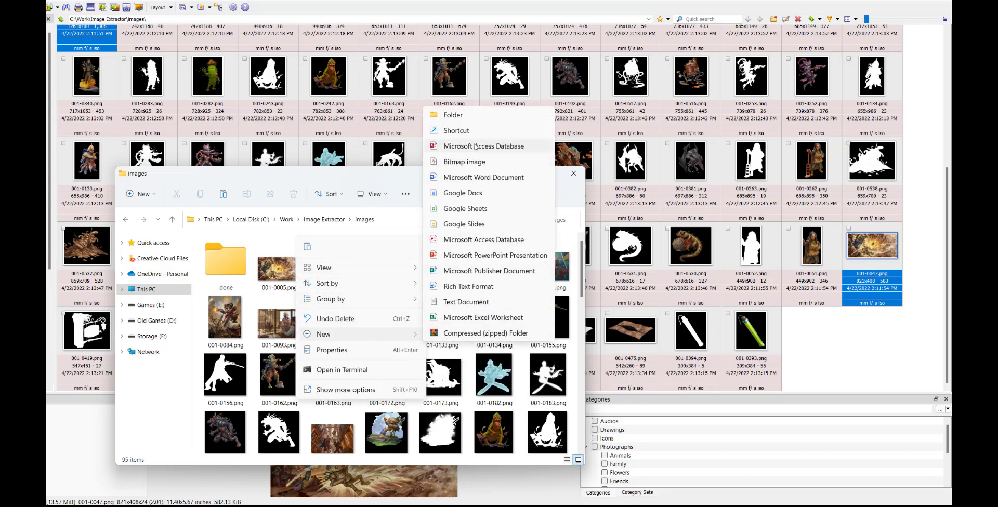
click(468, 115)
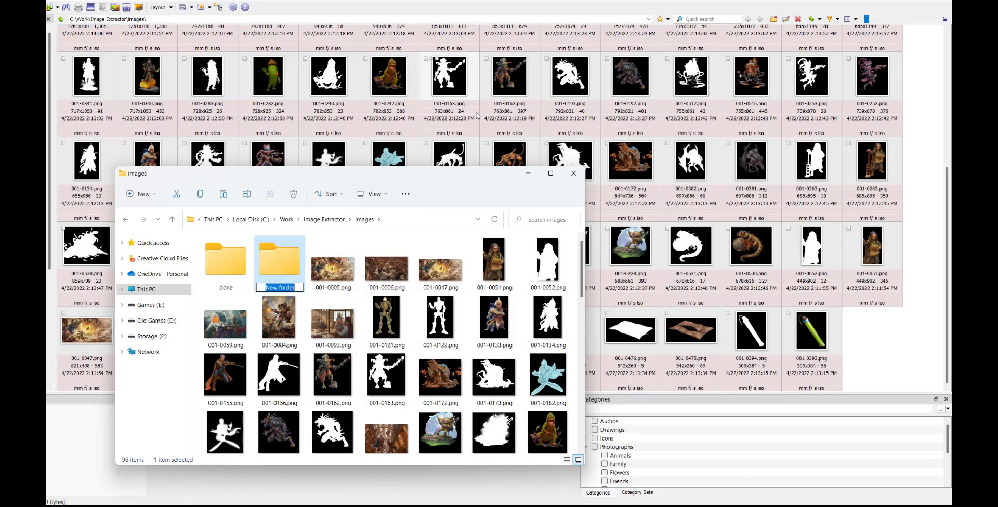
text(PinPk 1)
key(Return)
key(Return)
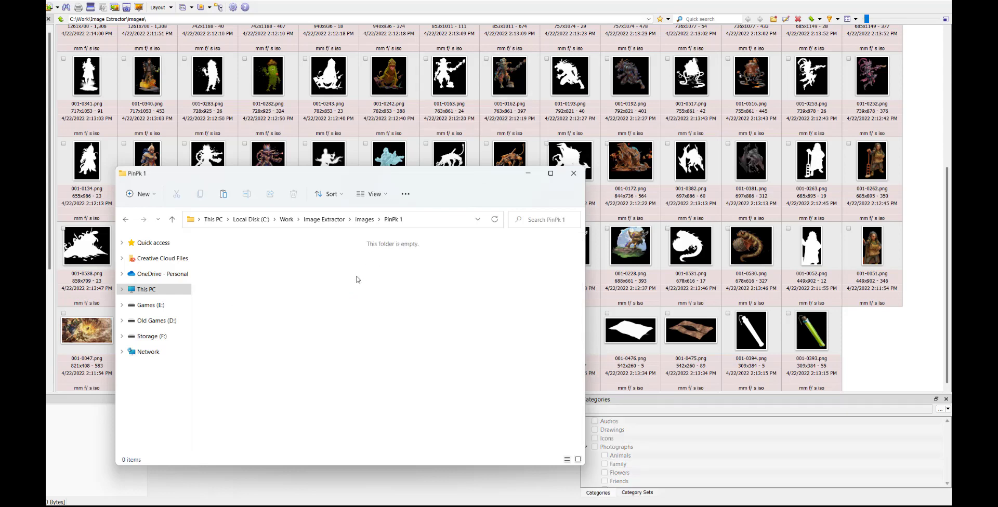
key(ctrl+v)
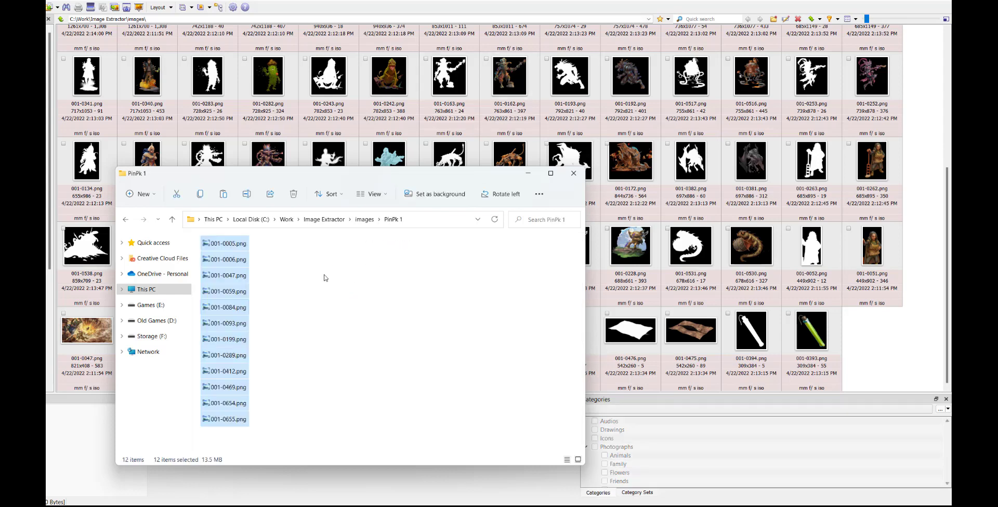
click(328, 277)
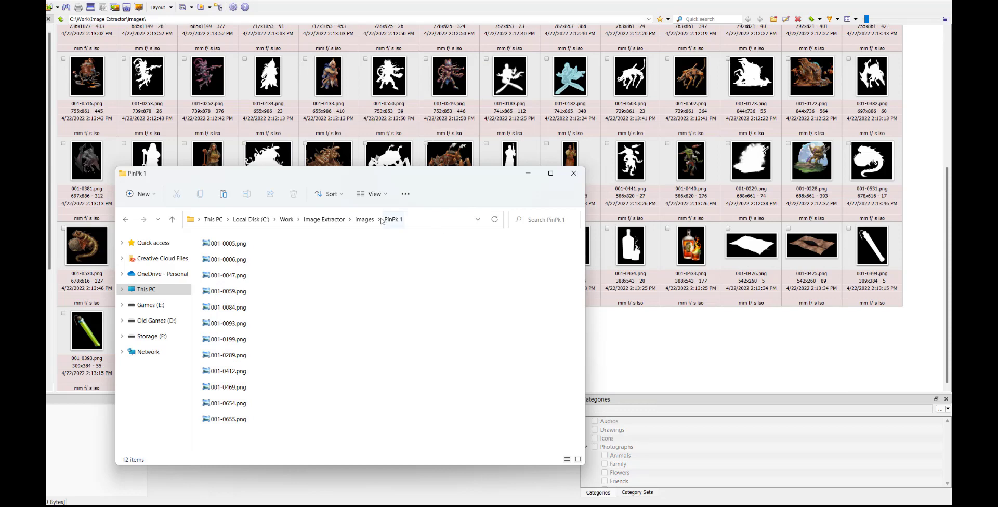
click(364, 220)
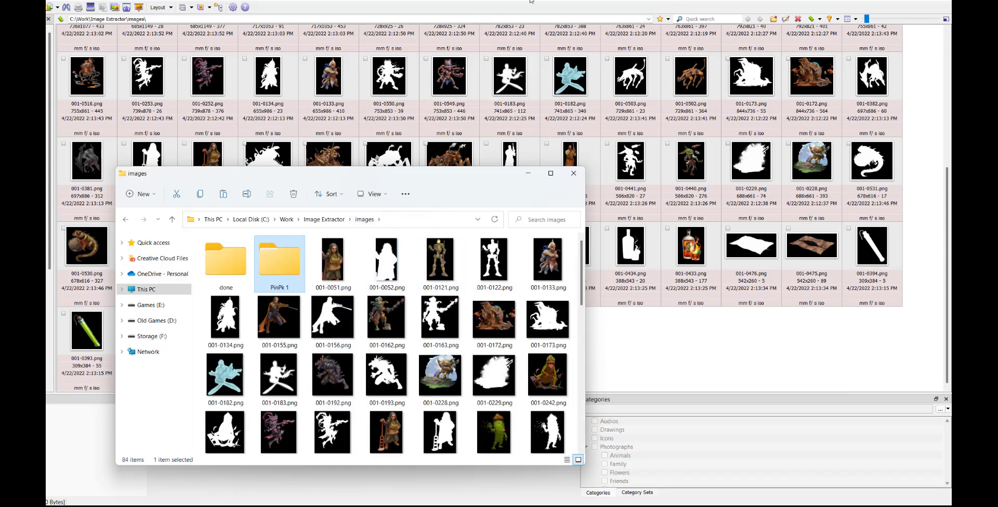
Step: Bring XnView forward and scroll through the remaining character images and their masks
click(387, 153)
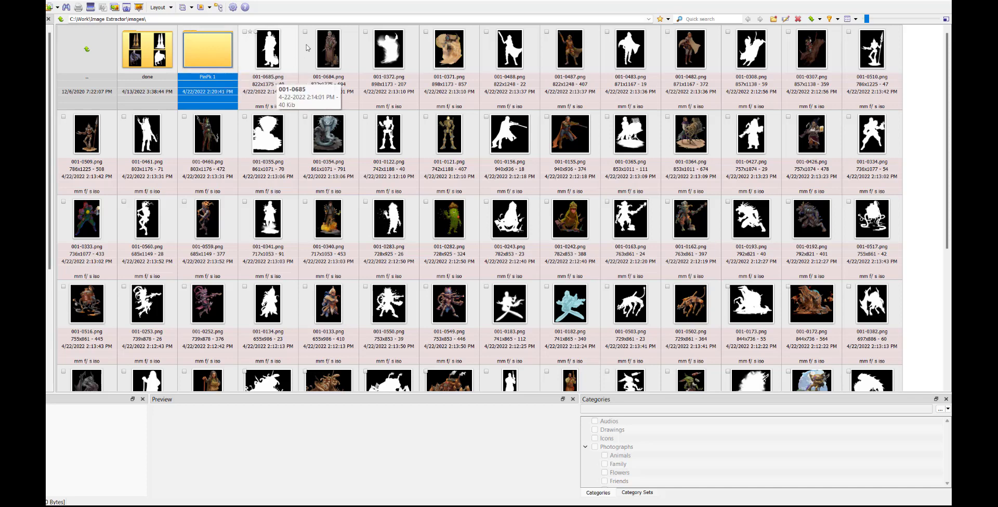
scroll(208, 161, down, 5)
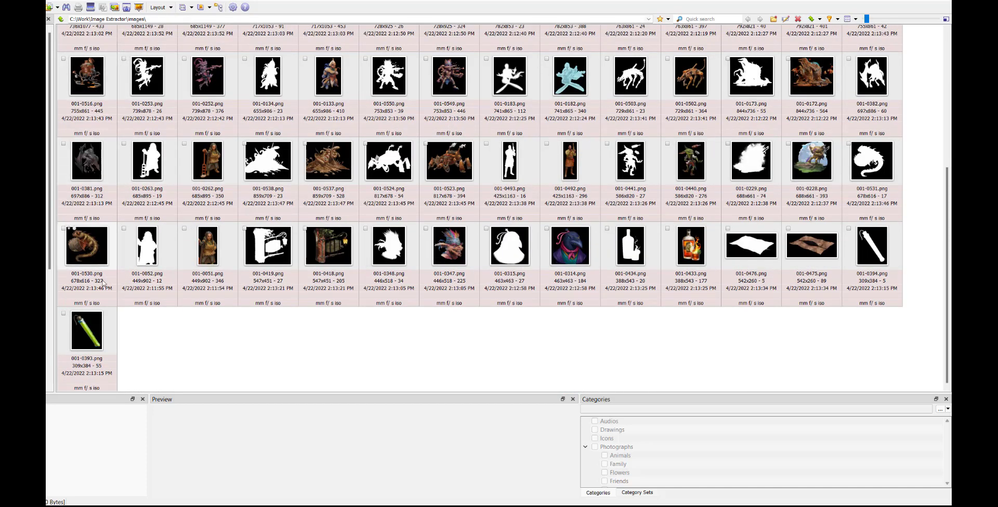
scroll(145, 167, up, 5)
scroll(208, 135, down, 5)
scroll(270, 155, up, 5)
scroll(354, 156, down, 5)
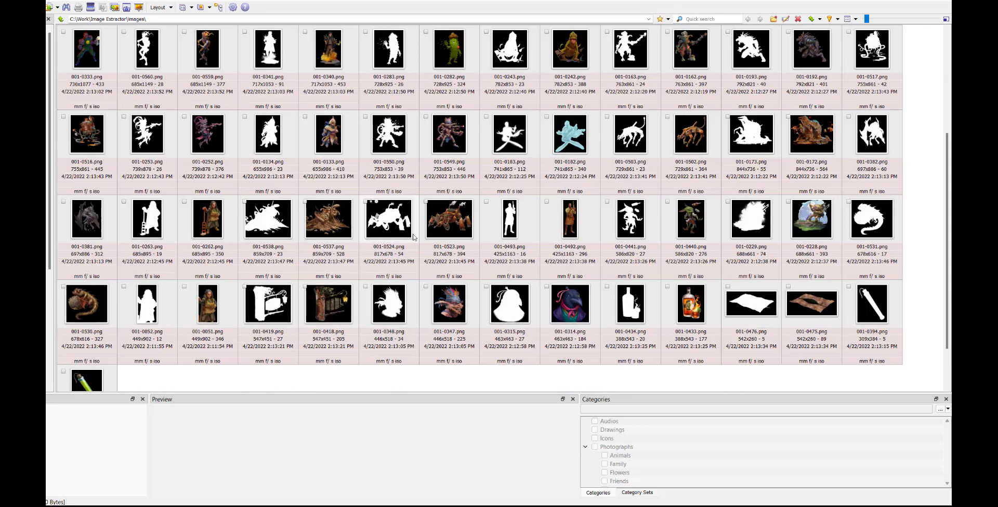
scroll(411, 210, up, 5)
scroll(447, 249, down, 5)
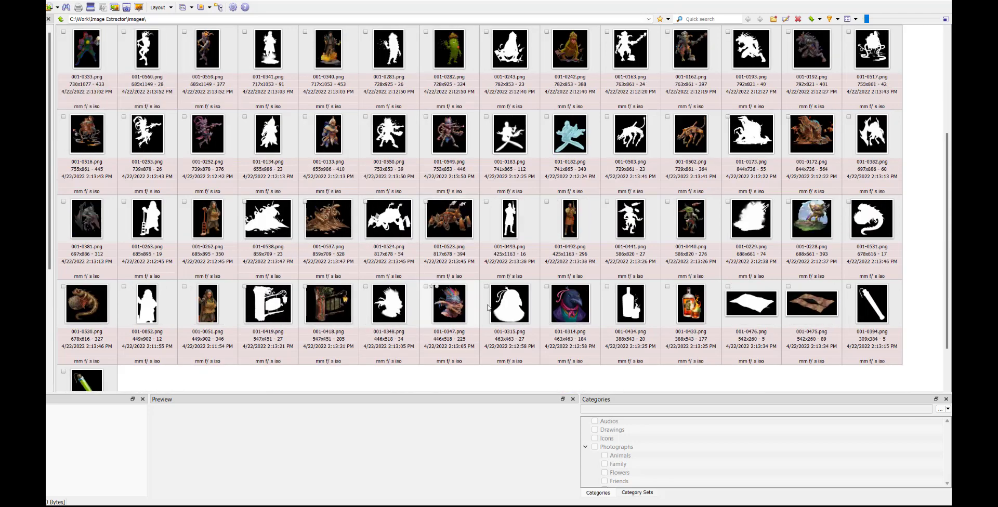
scroll(524, 285, up, 5)
scroll(597, 218, down, 5)
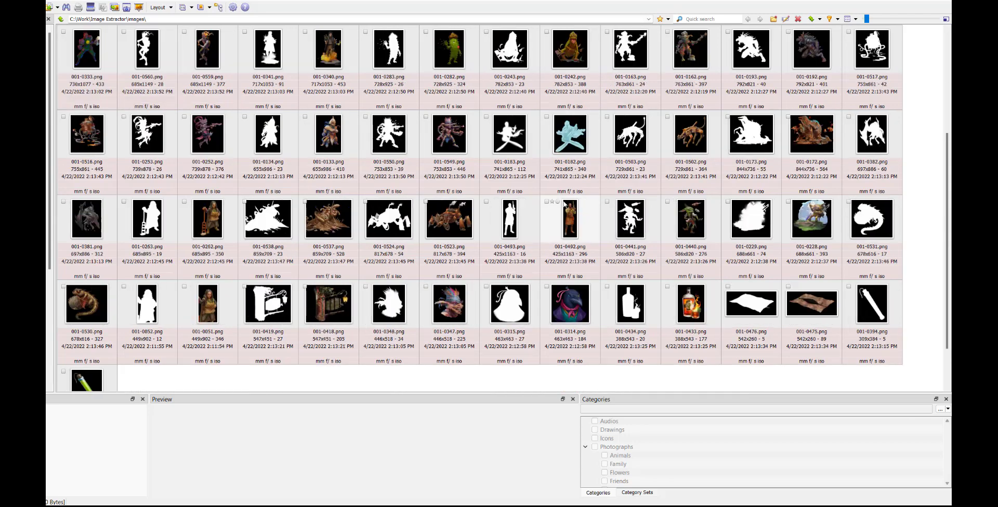
scroll(631, 216, up, 5)
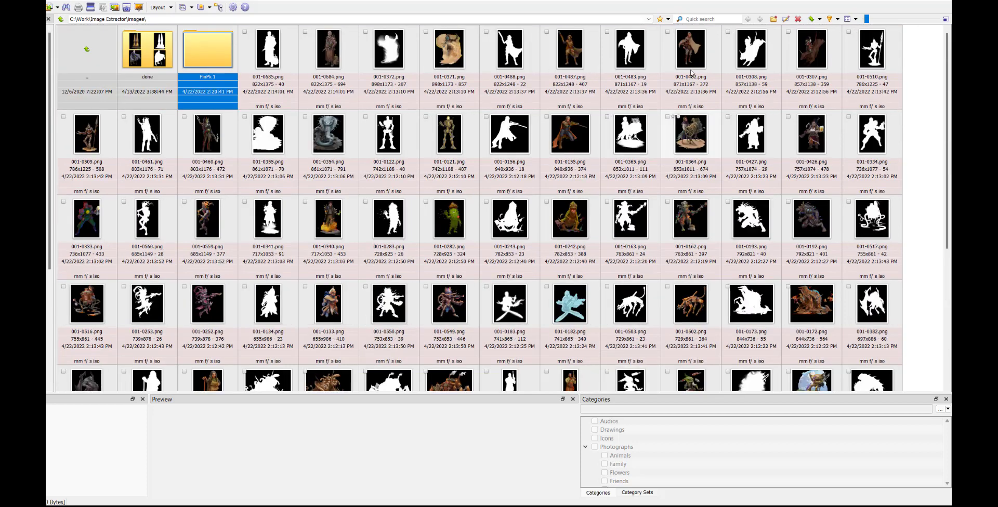
scroll(683, 161, down, 5)
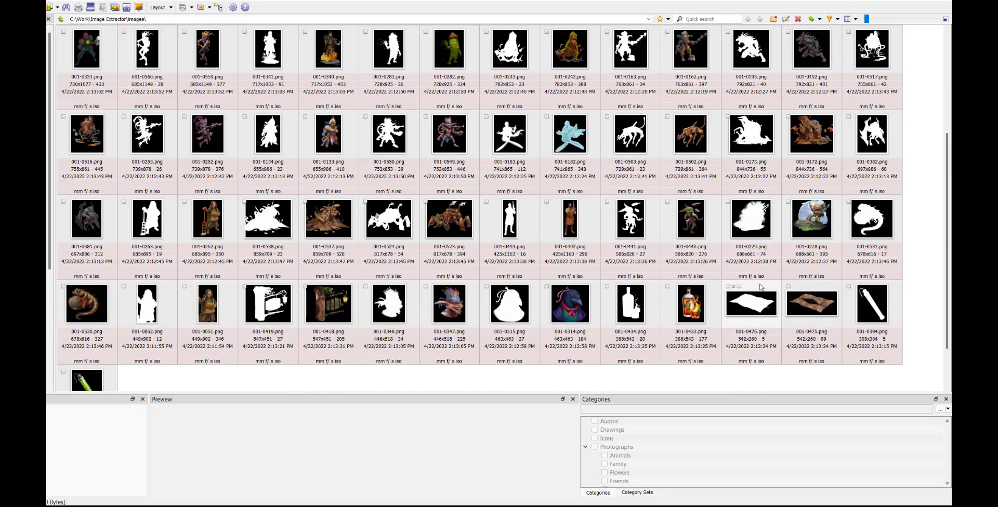
scroll(748, 224, up, 3)
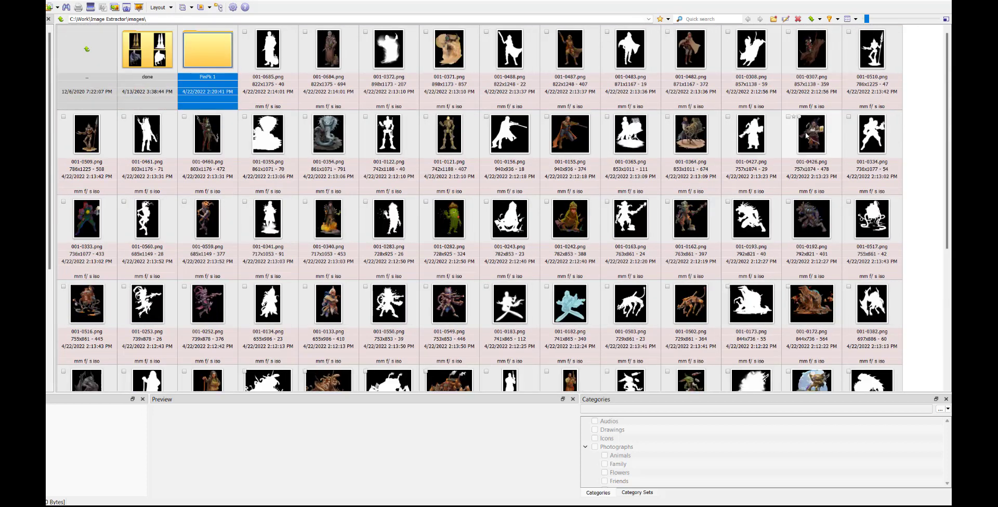
scroll(798, 71, down, 5)
scroll(888, 255, up, 5)
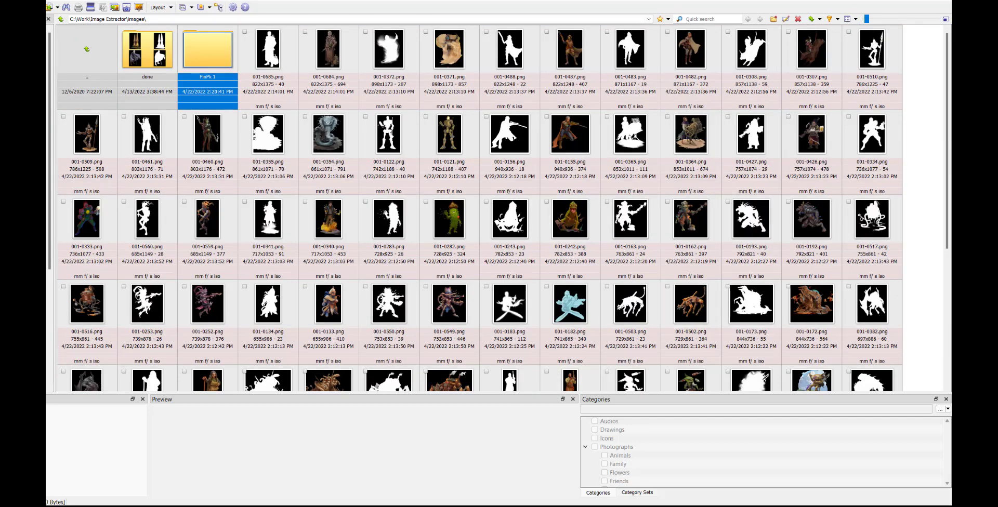
Step: Resume the paused script to merge images with masks, then select the resulting 0000.png
mouse_move(527, 504)
click(527, 457)
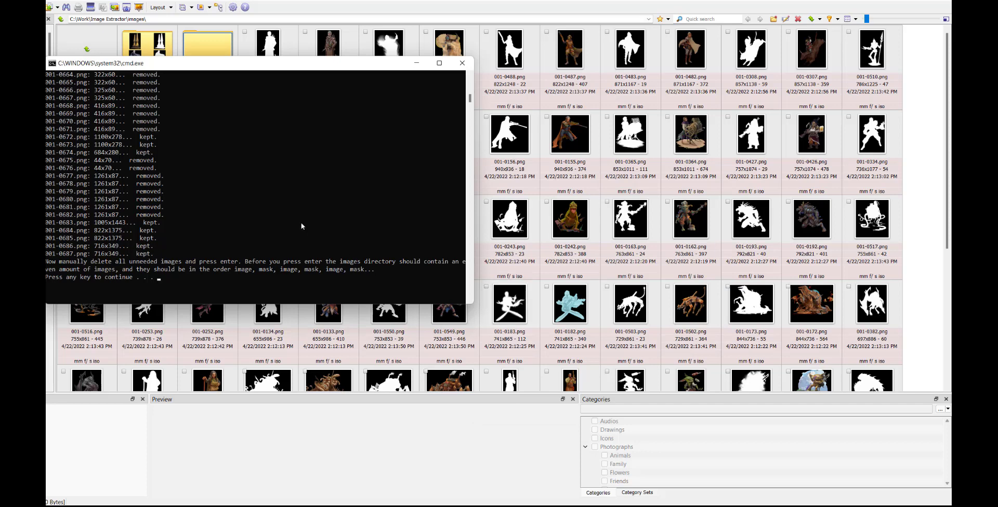
key(Return)
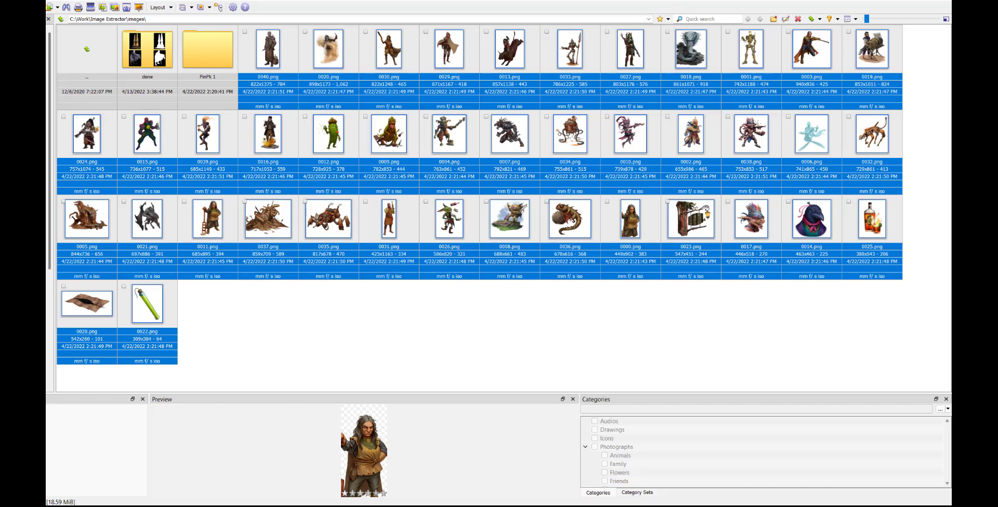
drag(455, 168, 443, 53)
click(330, 142)
Step: Open 0000.png in Windows Photo Viewer, page through the next four merged characters, then return to Explorer
double_click(330, 142)
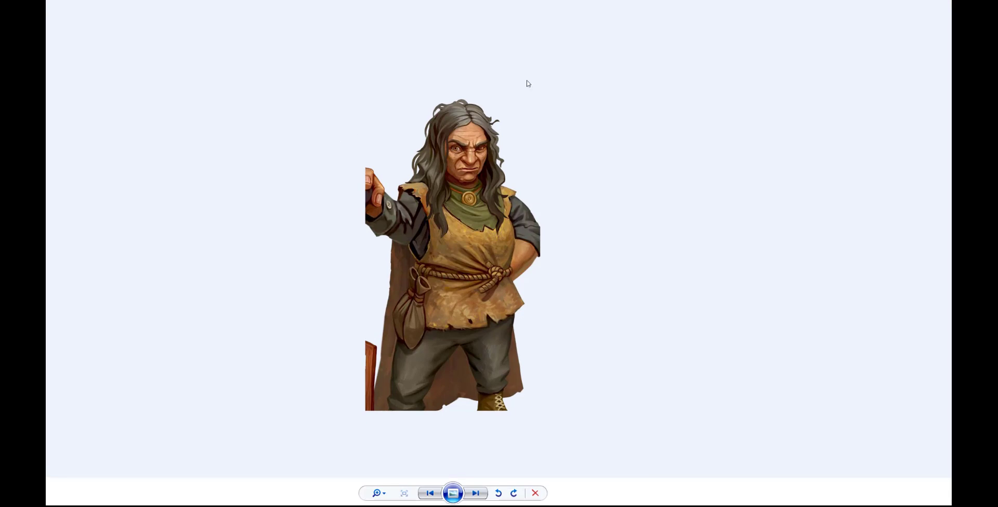
key(Right)
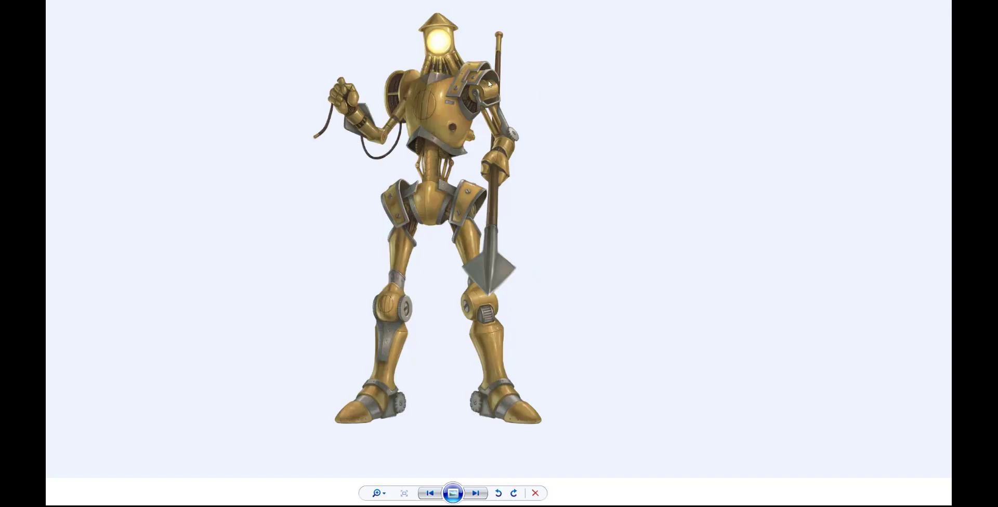
key(Right)
key(Right)
key(Right)
key(Right)
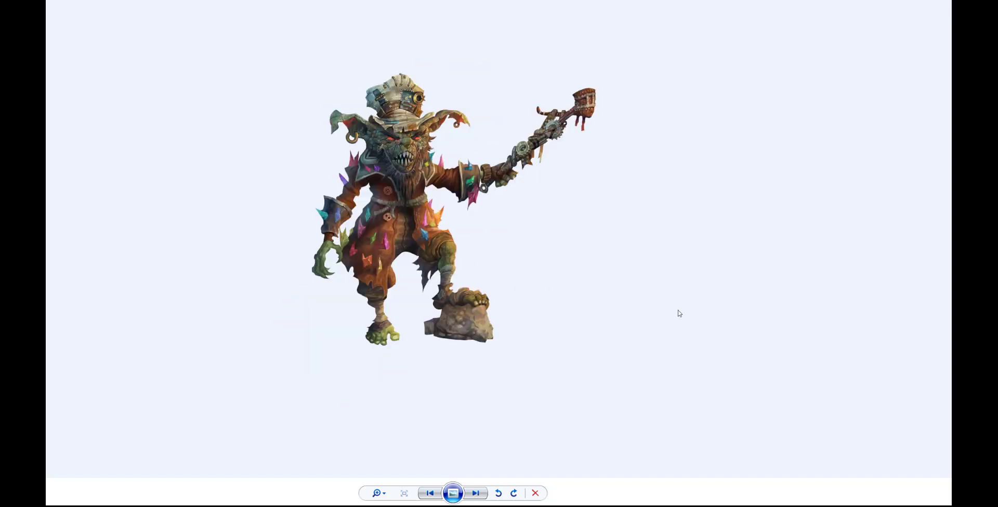
key(Right)
key(Right)
key(Right)
key(Right)
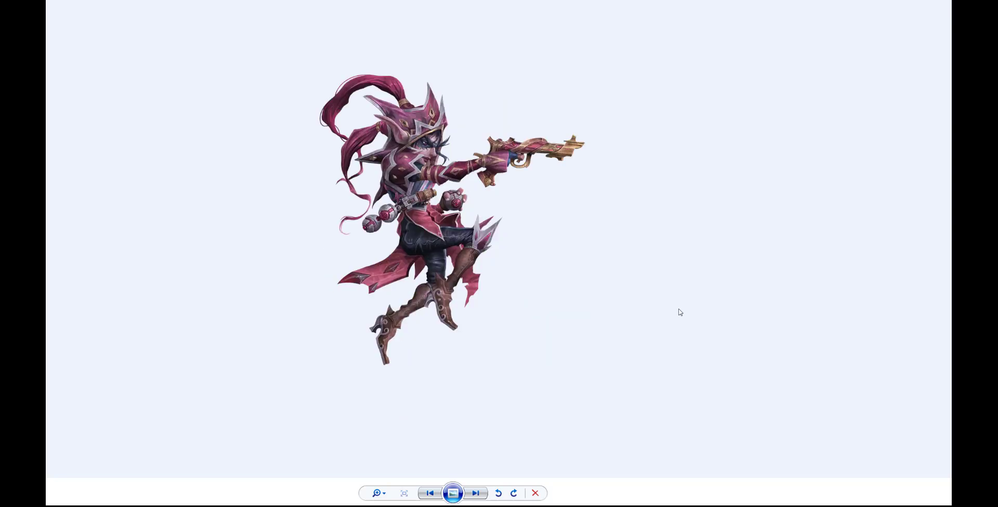
key(Right)
key(Right)
key(Right)
key(Right)
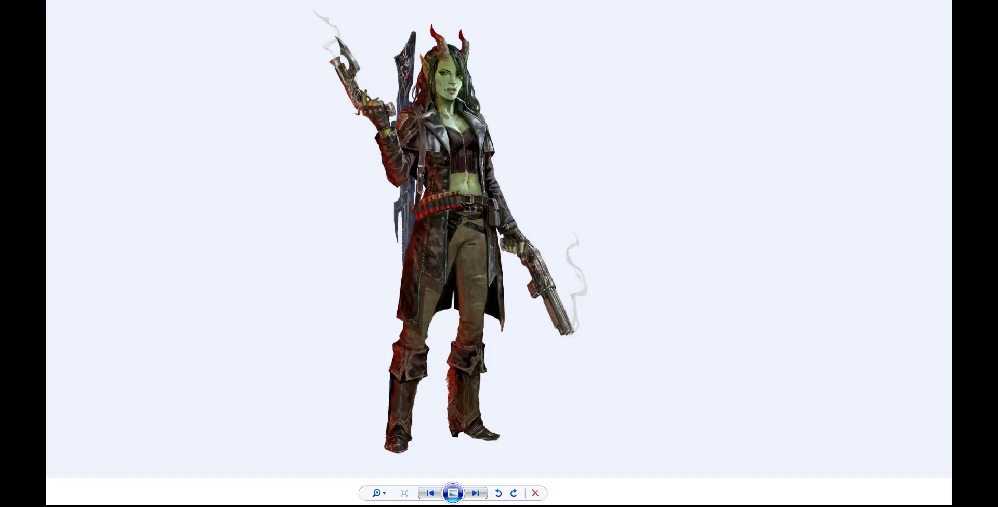
key(alt+Tab)
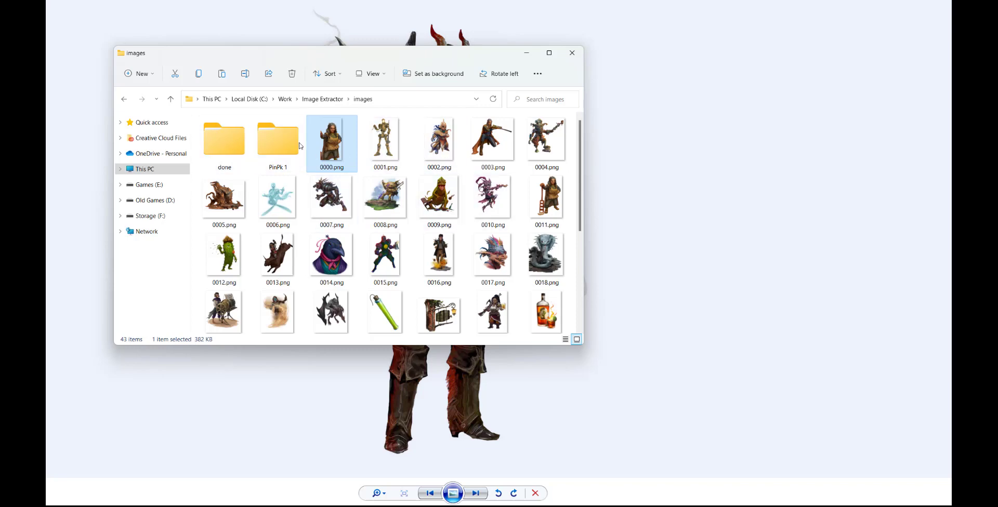
double_click(235, 140)
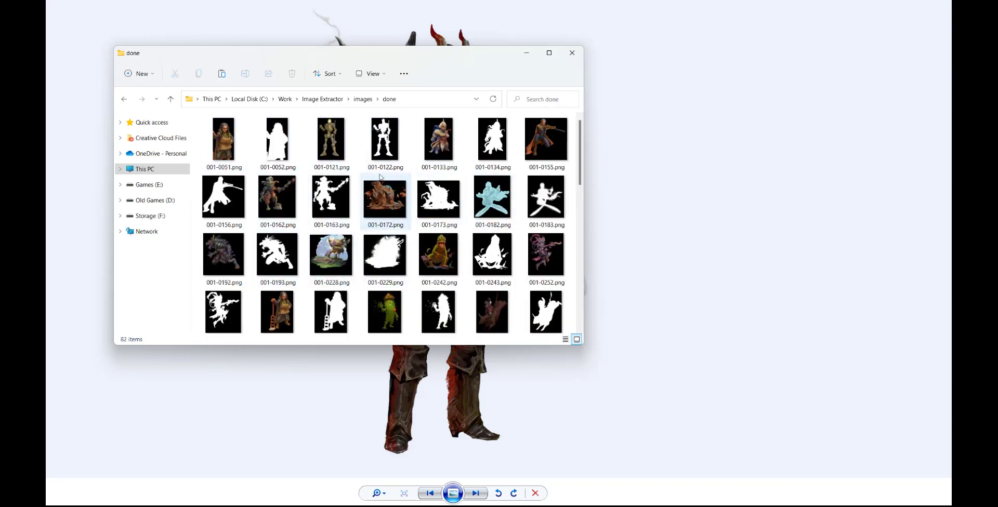
click(362, 99)
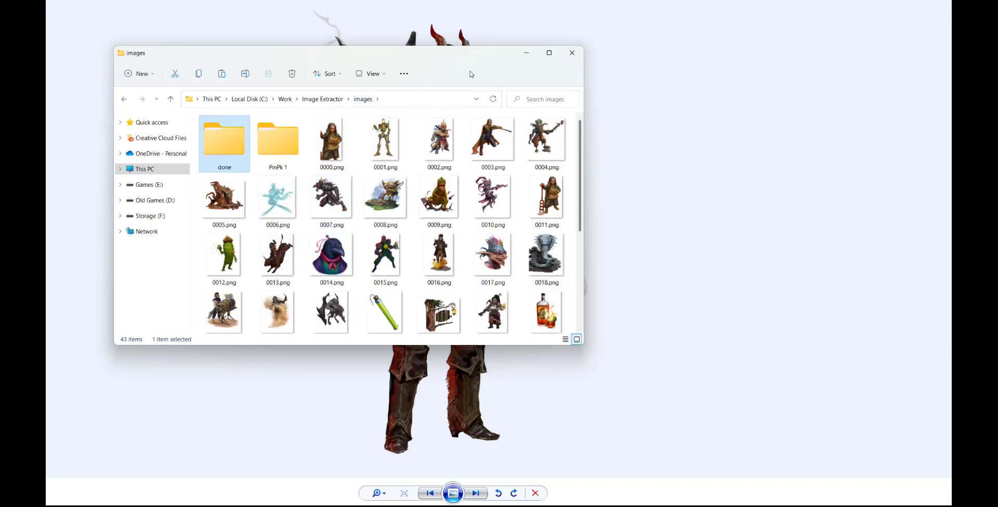